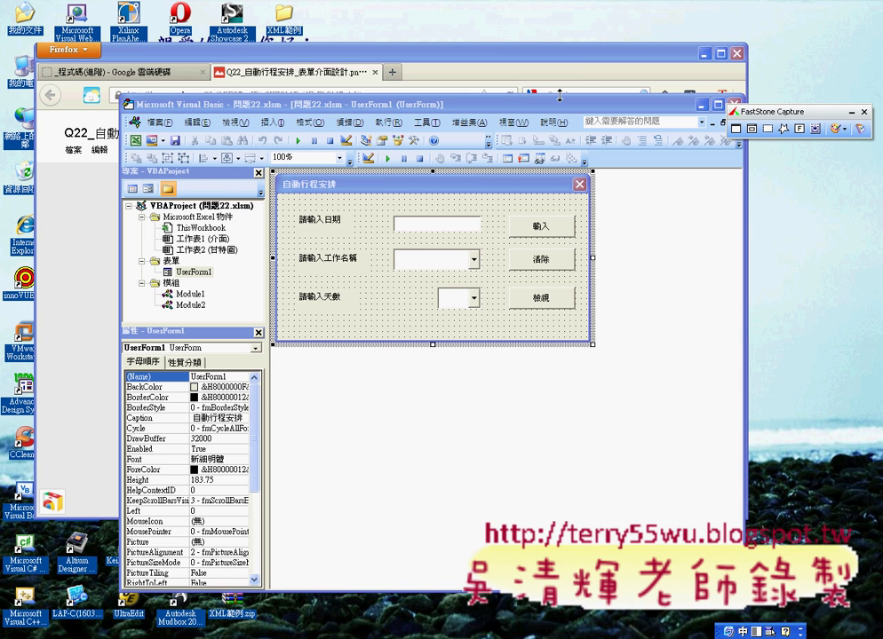
Select the 輸入 button in the form designer and test-run the 自動行程安排 form.
drag(578, 102, 568, 55)
click(544, 177)
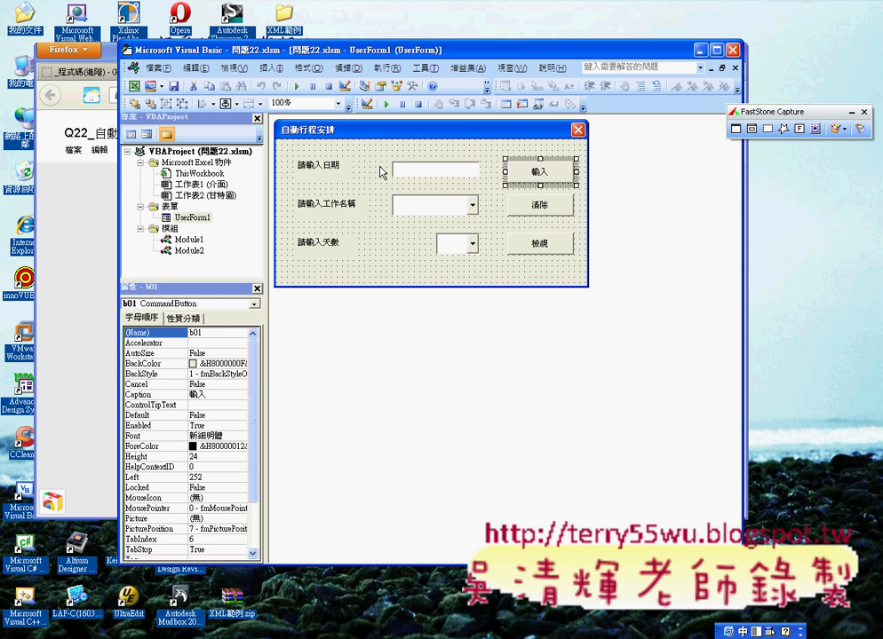
click(294, 87)
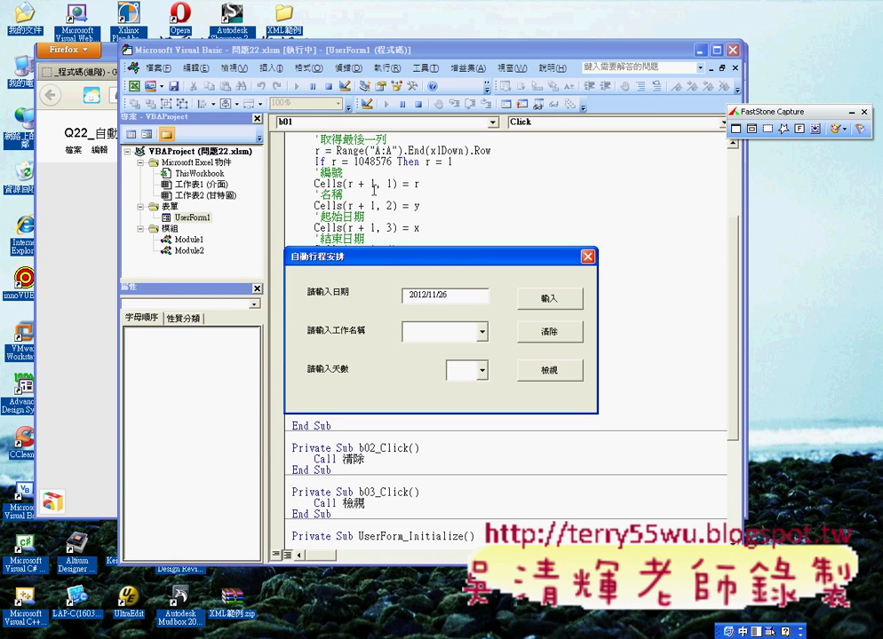
Close the running form and switch back to the 問題22.xlsm workbook.
click(701, 51)
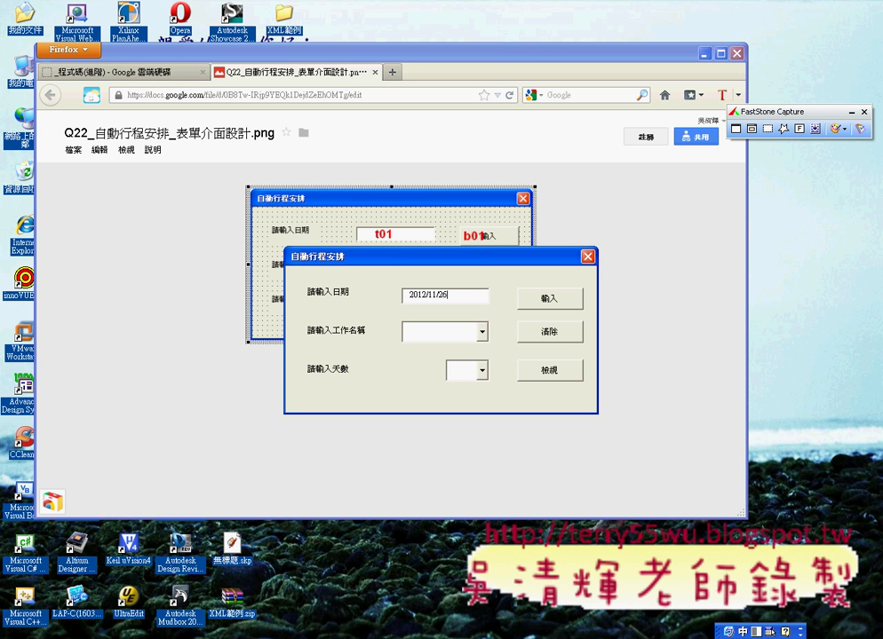
click(587, 256)
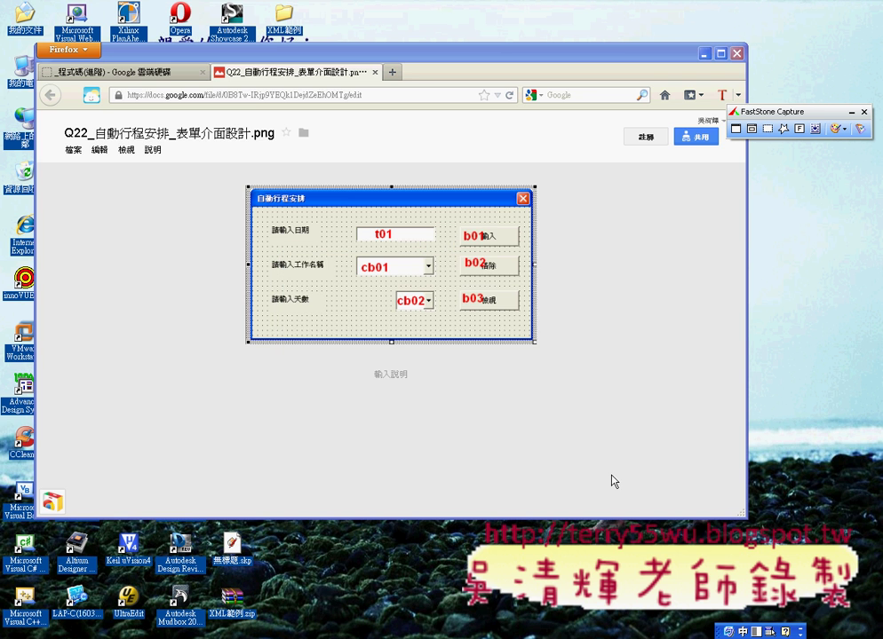
key(alt+Tab)
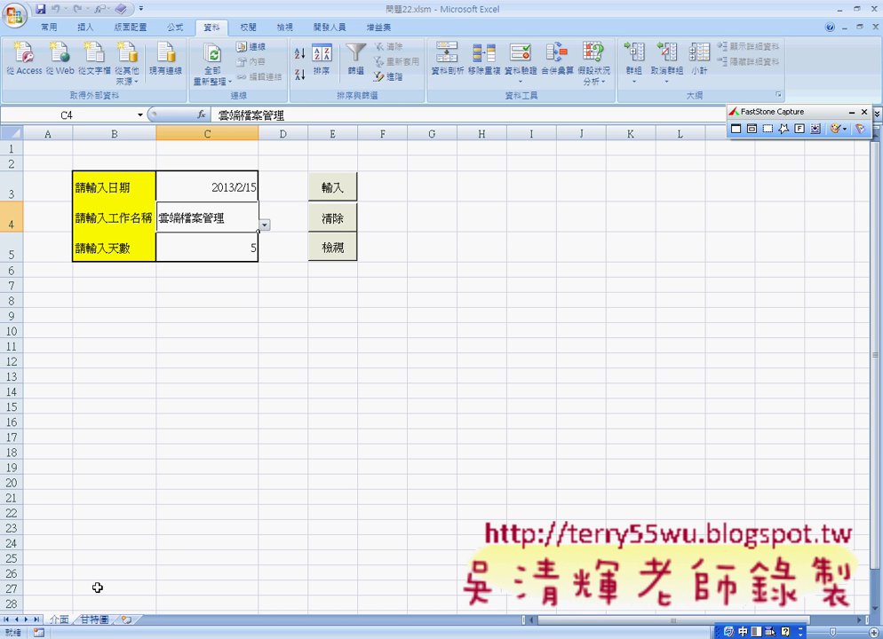
Go to the 甘特圖 sheet and run the schedule form from the VBA editor, showing date 2012/11/26.
click(93, 620)
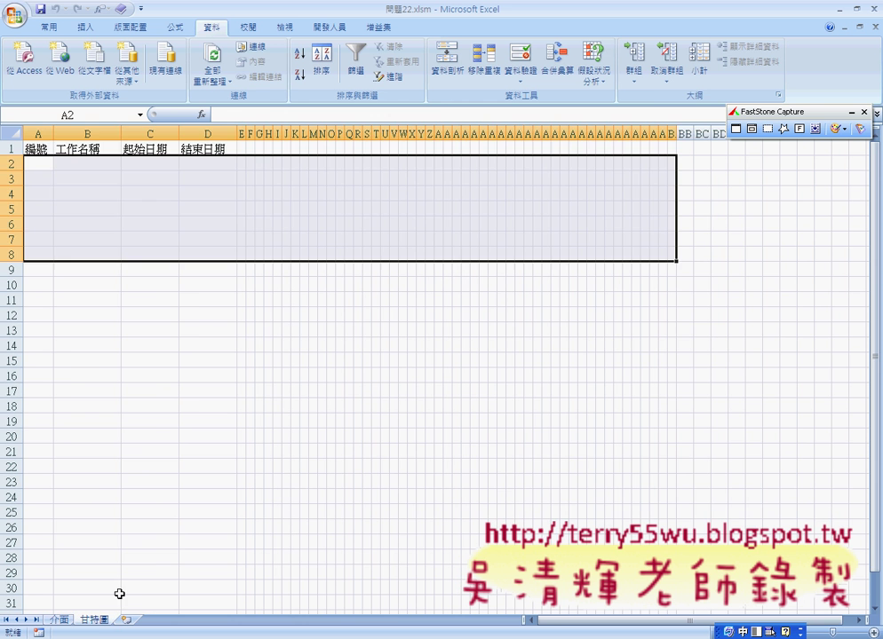
click(268, 391)
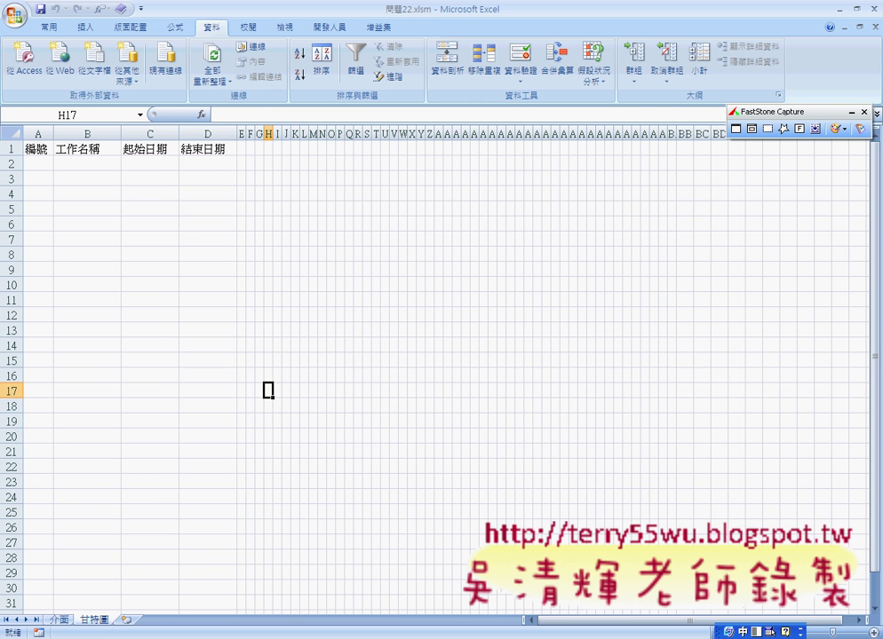
key(alt+F11)
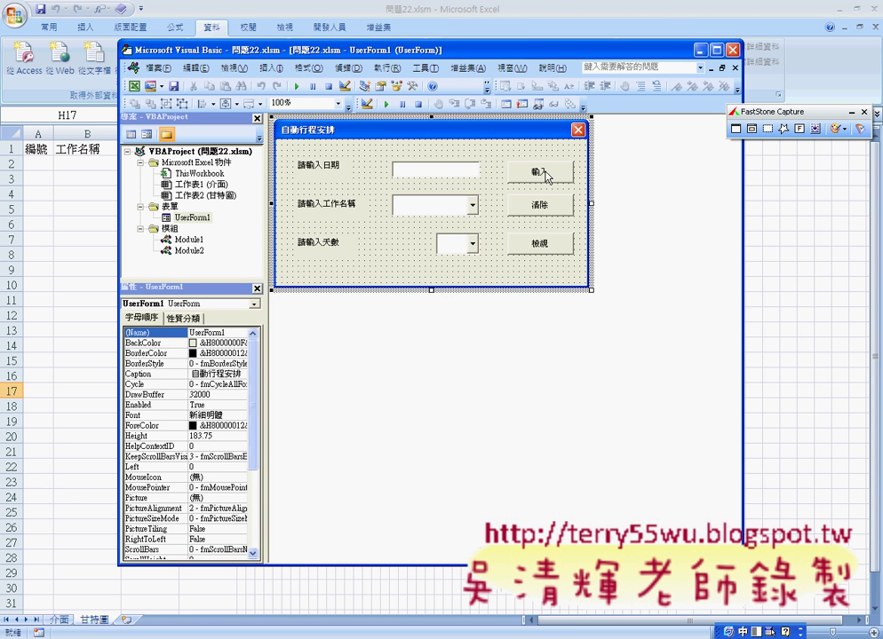
click(547, 175)
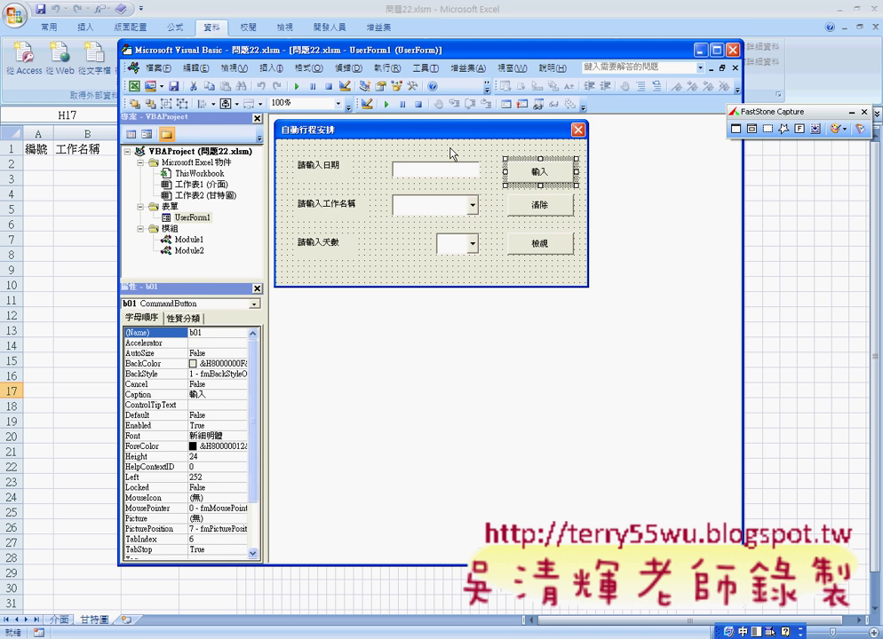
key(F5)
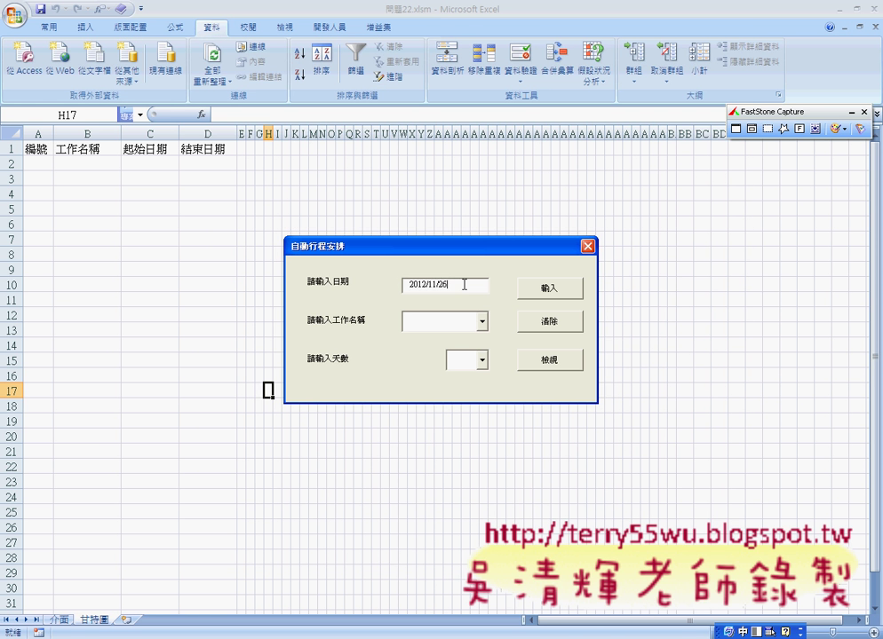
Inspect the prefilled 2012/11/26 start date and browse the task-name and day-count lists.
double_click(464, 284)
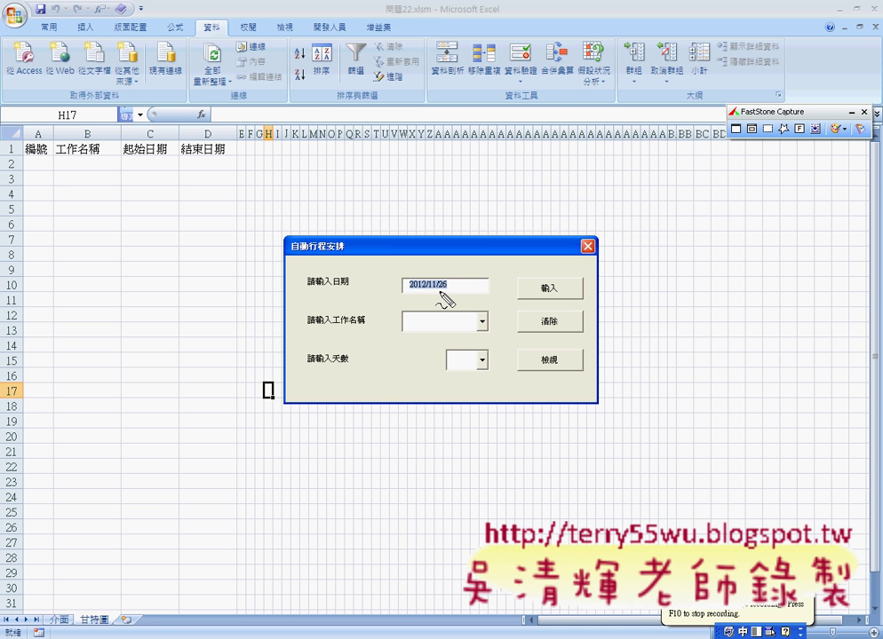
mouse_move(448, 293)
mouse_down()
mouse_move(407, 297)
mouse_move(449, 301)
mouse_up()
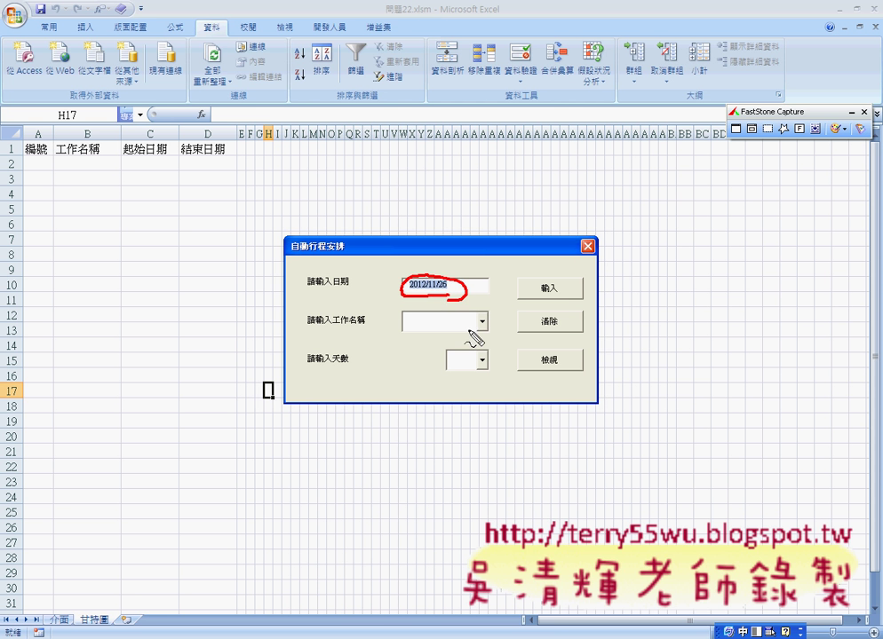
key(Escape)
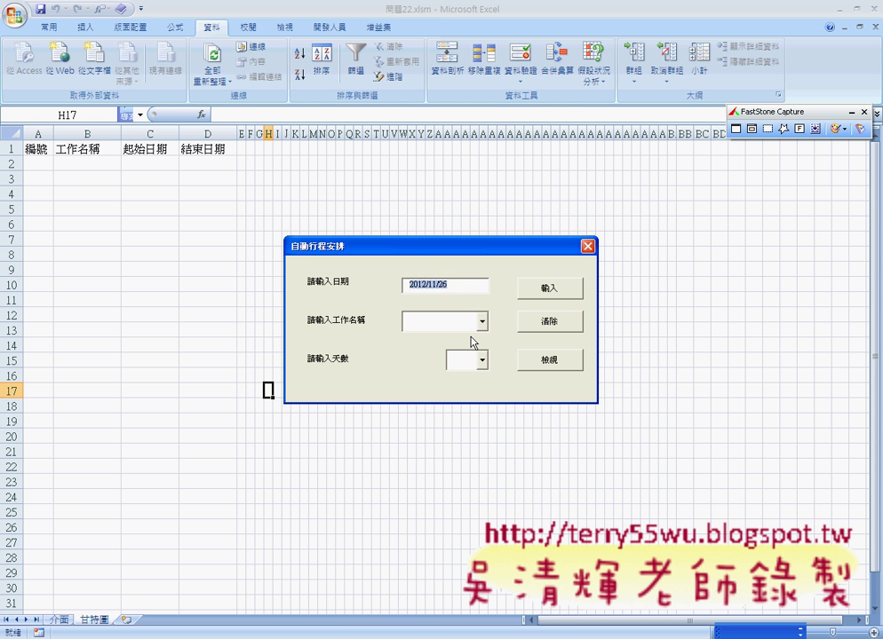
click(484, 325)
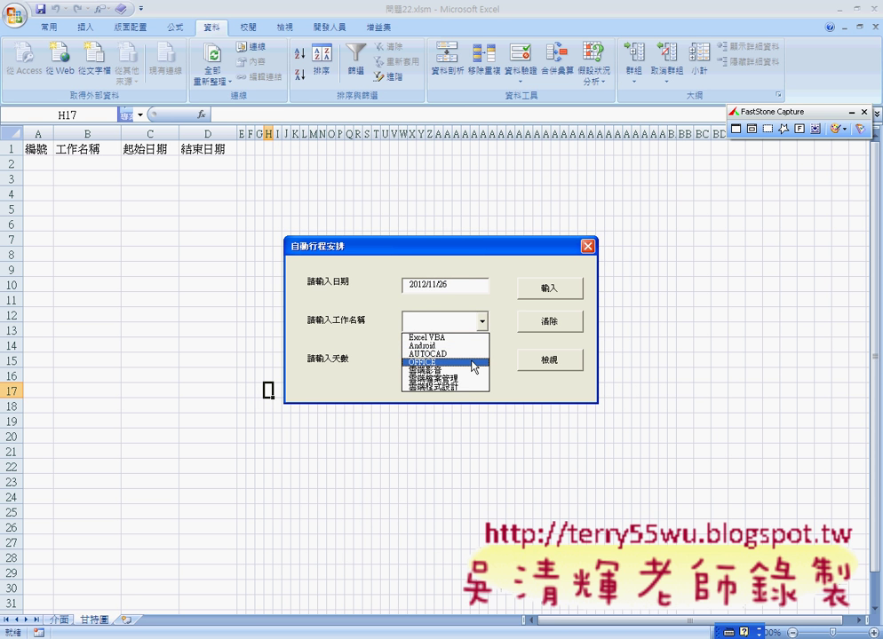
click(505, 340)
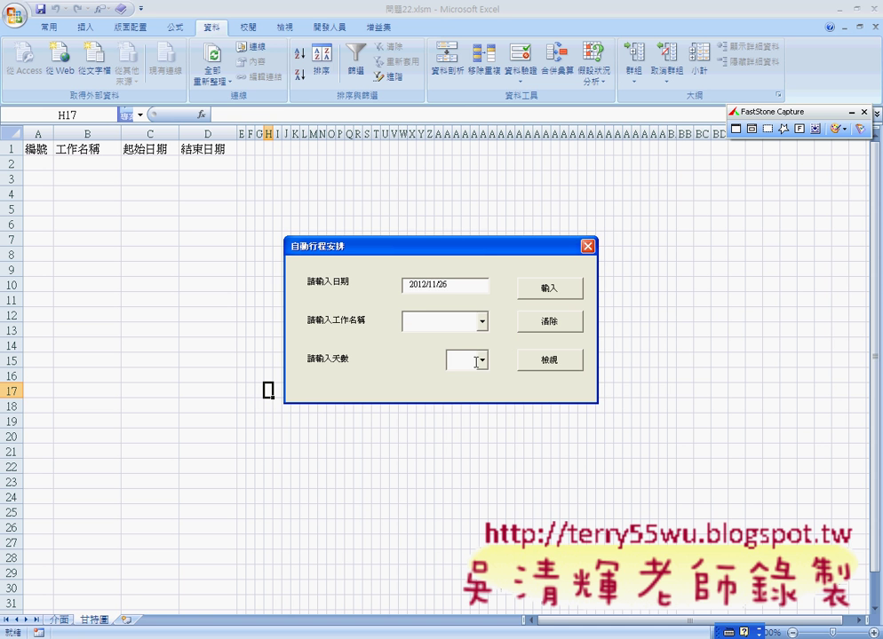
click(483, 359)
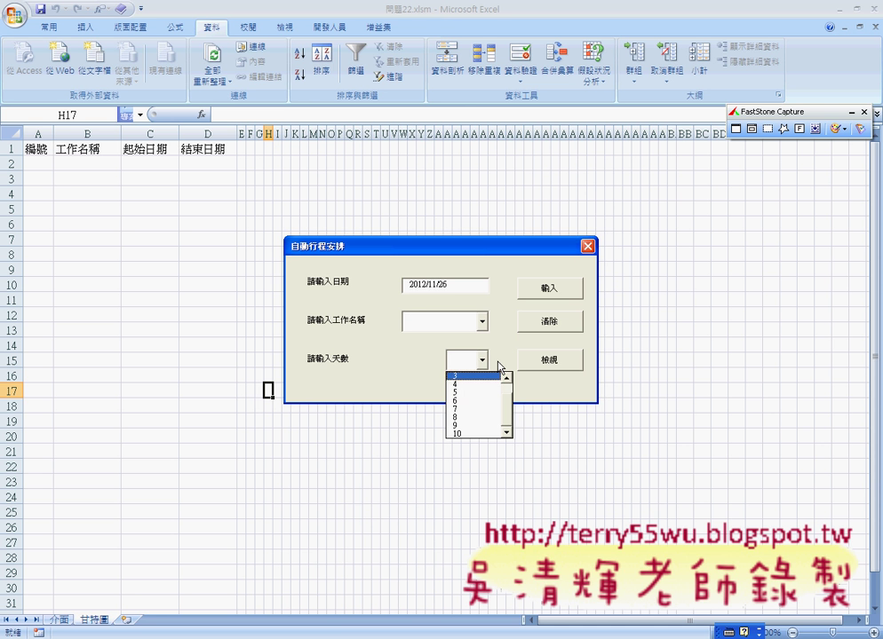
click(497, 301)
click(459, 285)
Choose AUTOCAD as the task name and 5 as the number of days.
click(482, 321)
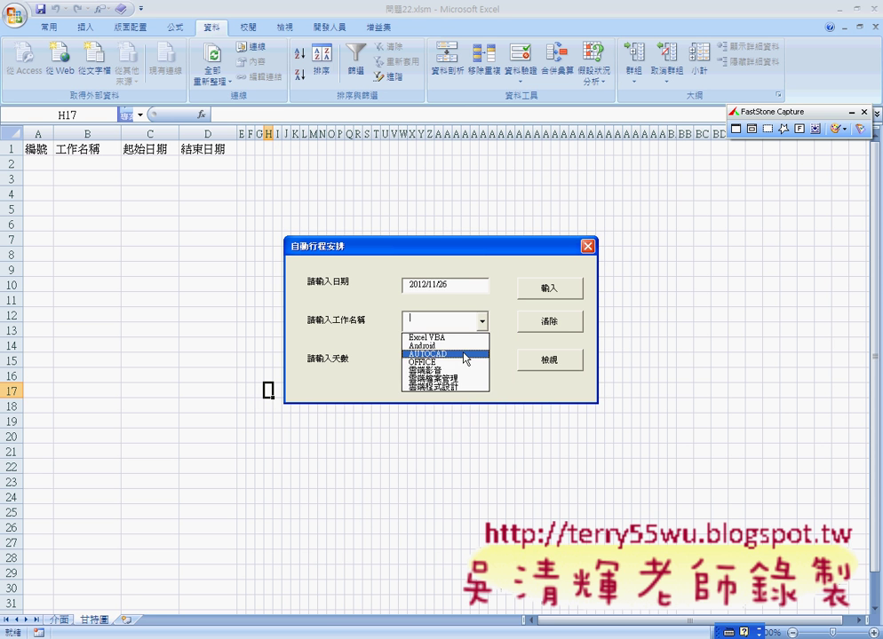
click(466, 360)
click(482, 360)
click(480, 408)
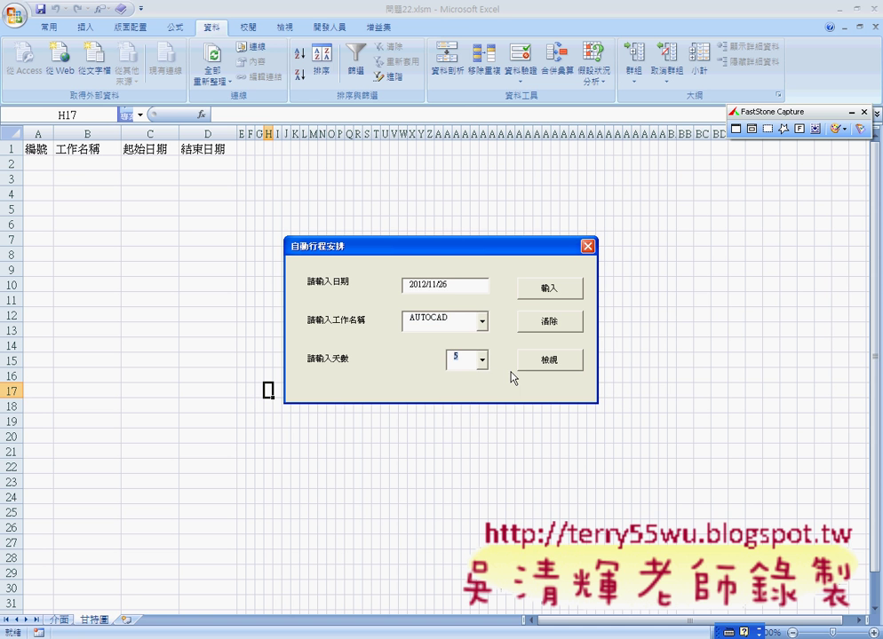
Add AUTOCAD to the Gantt sheet, then add 雲端影音 for 7 days starting 2012/12/2.
click(550, 293)
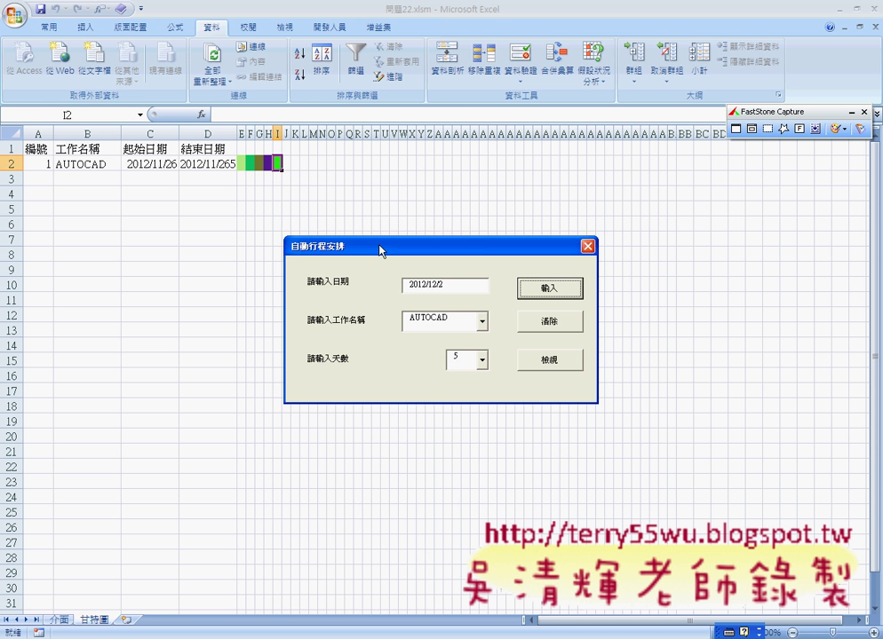
click(482, 322)
click(435, 370)
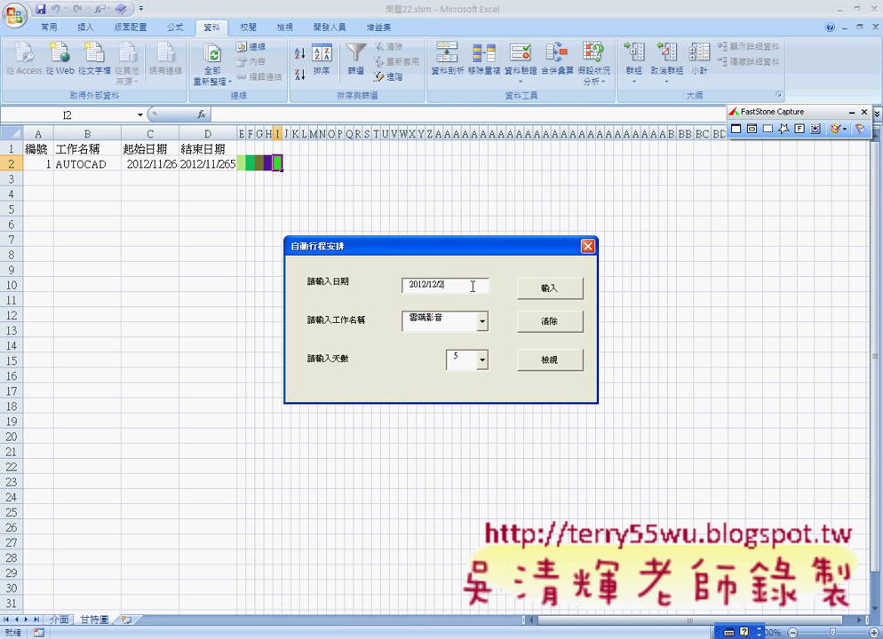
drag(460, 287, 412, 288)
click(453, 284)
click(481, 360)
click(474, 408)
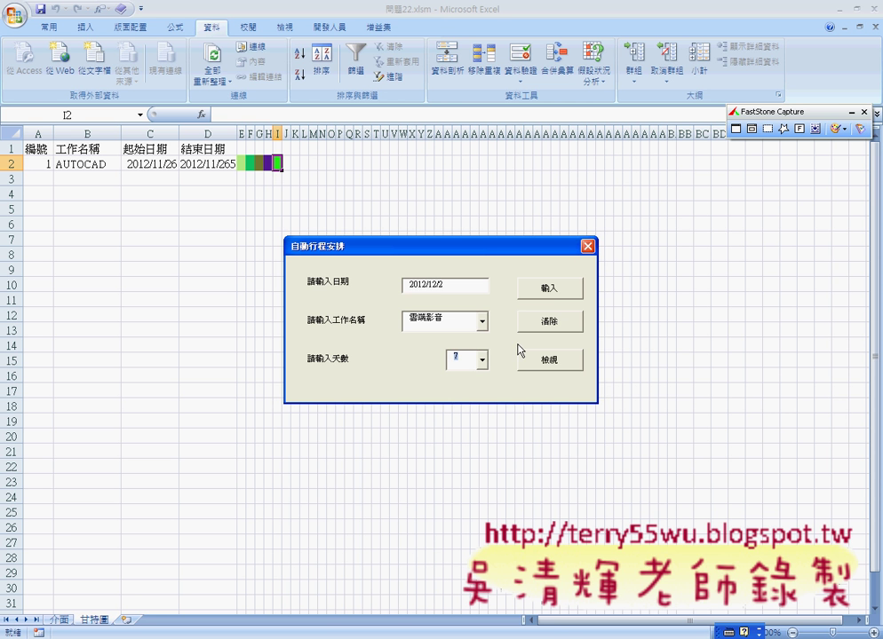
click(551, 288)
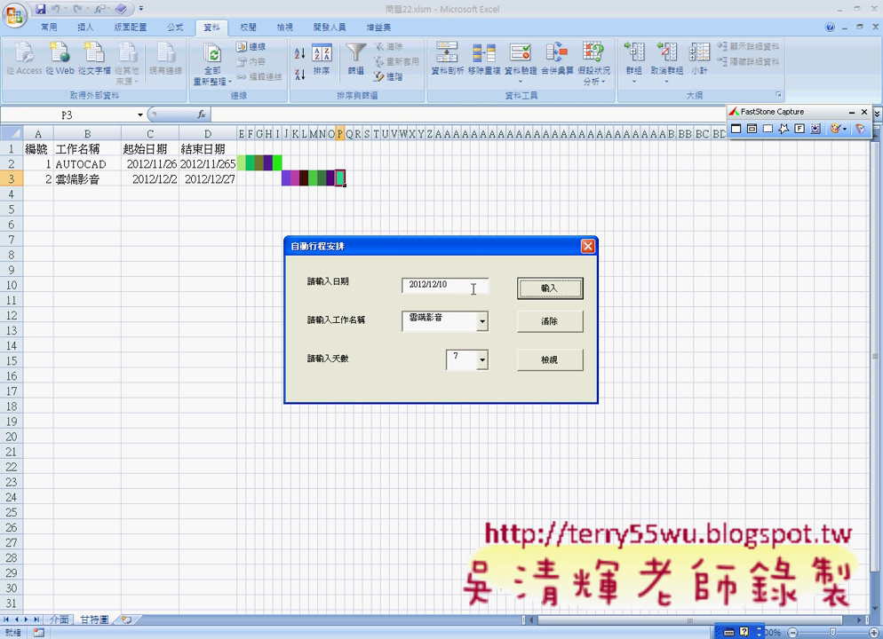
Add OFFICE starting 2012/12/10, leaving the next start date at 2012/12/18.
drag(450, 285, 439, 288)
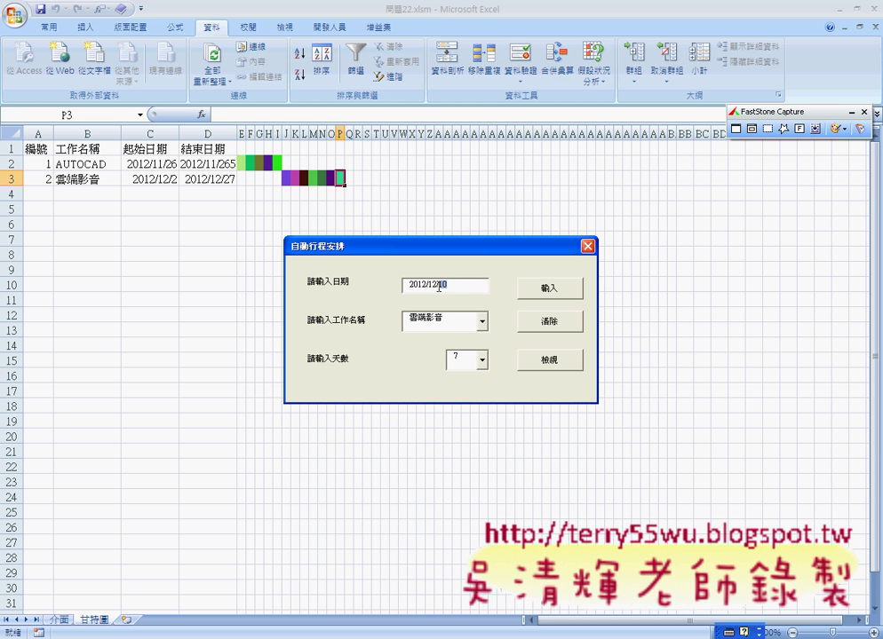
click(482, 322)
click(454, 369)
click(561, 289)
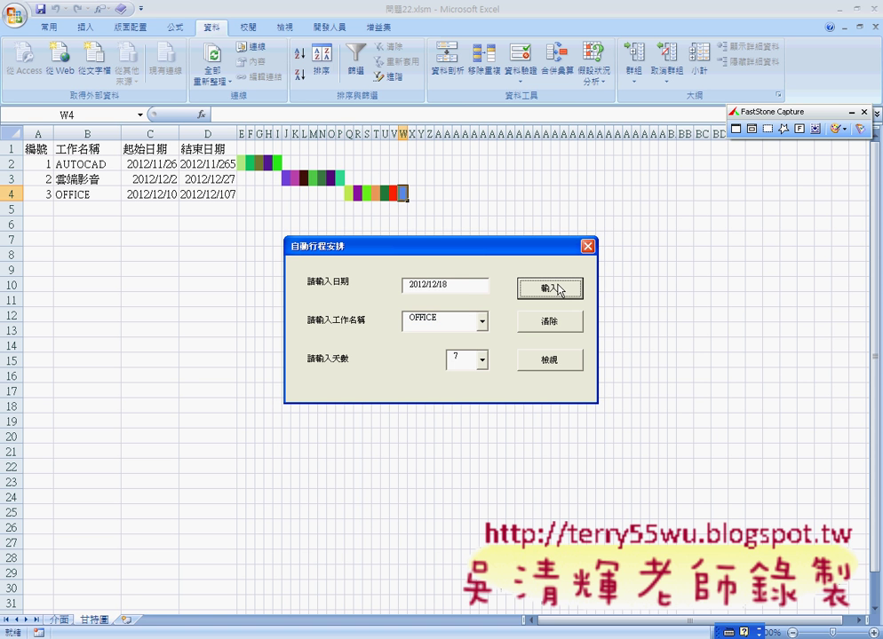
click(442, 286)
drag(446, 286, 435, 286)
Close the running form and highlight its date, task-name and days boxes in the designer.
click(589, 249)
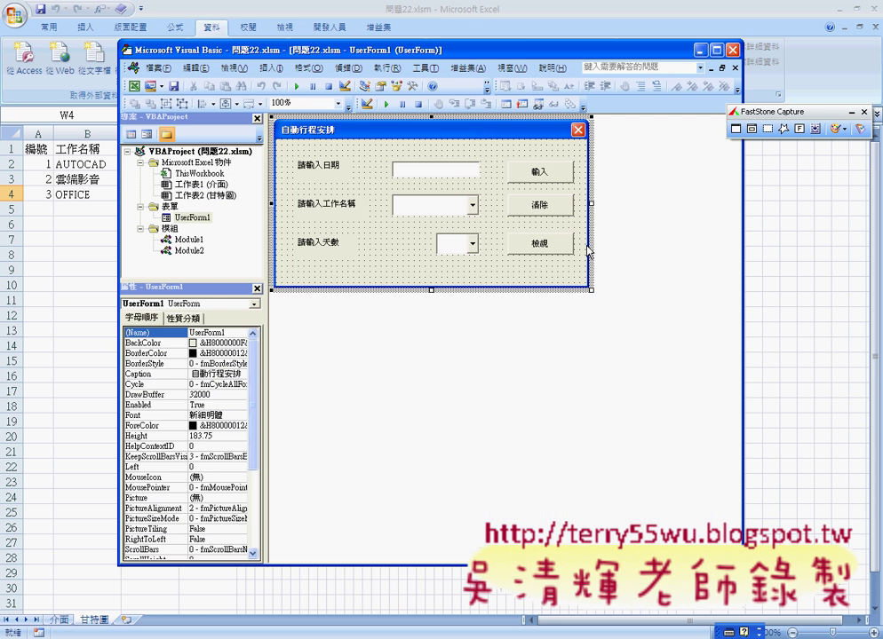
click(450, 175)
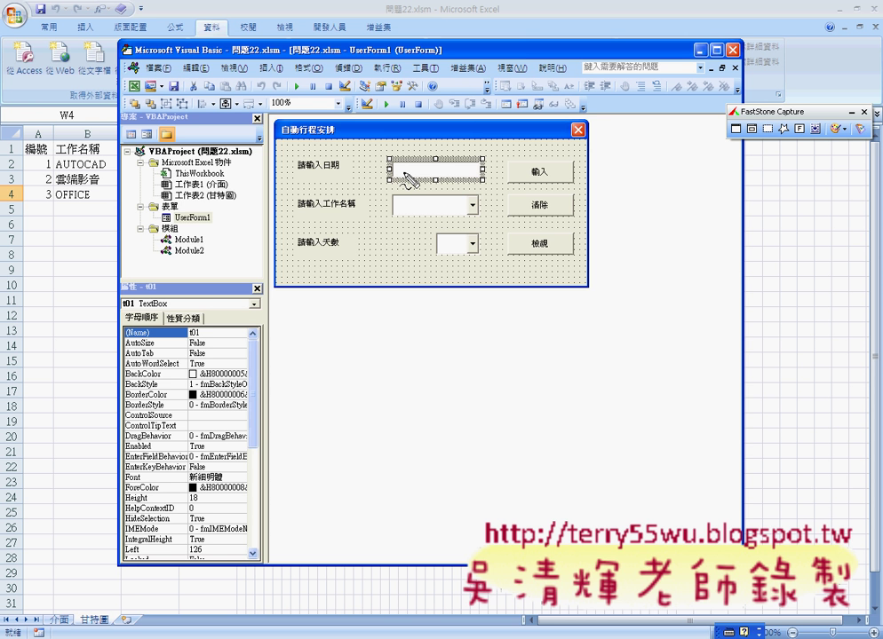
drag(479, 185, 449, 184)
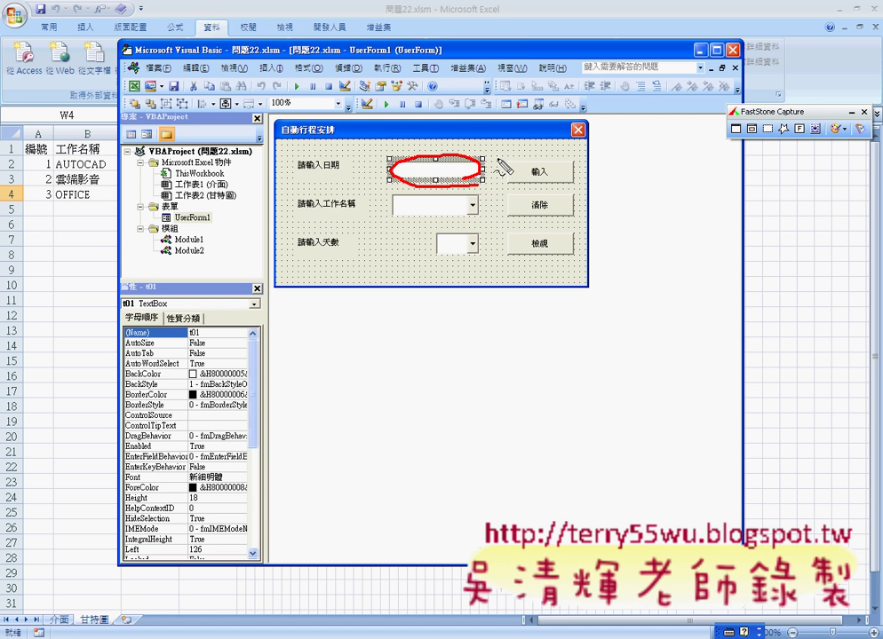
mouse_move(511, 156)
mouse_down()
mouse_move(472, 151)
mouse_move(466, 165)
mouse_up()
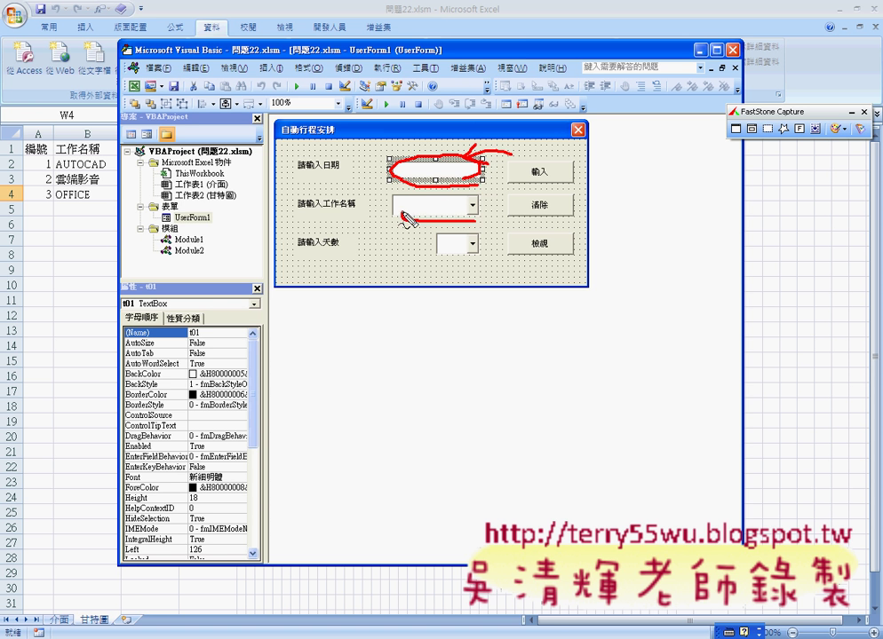
mouse_move(473, 197)
mouse_down()
mouse_move(444, 247)
mouse_move(461, 257)
mouse_up()
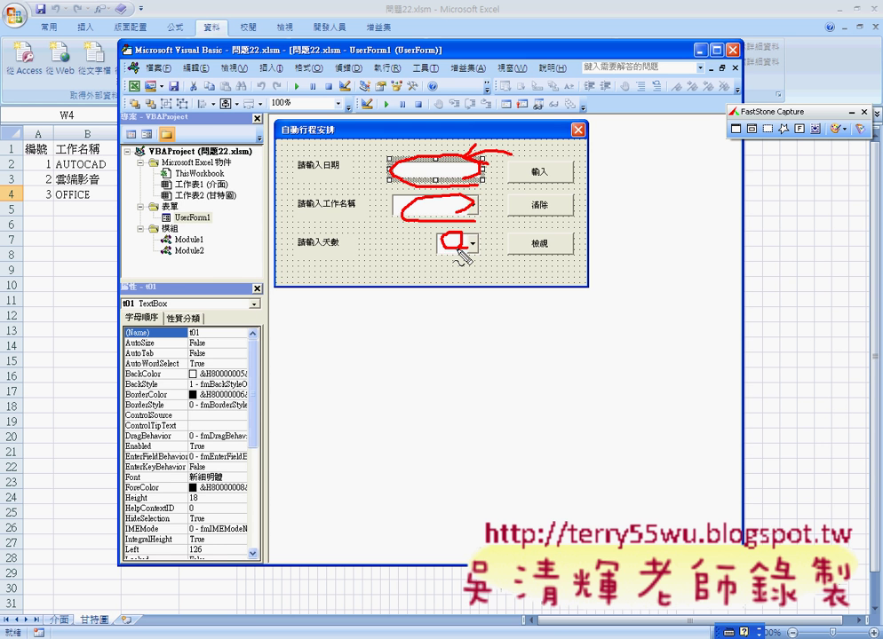
key(Escape)
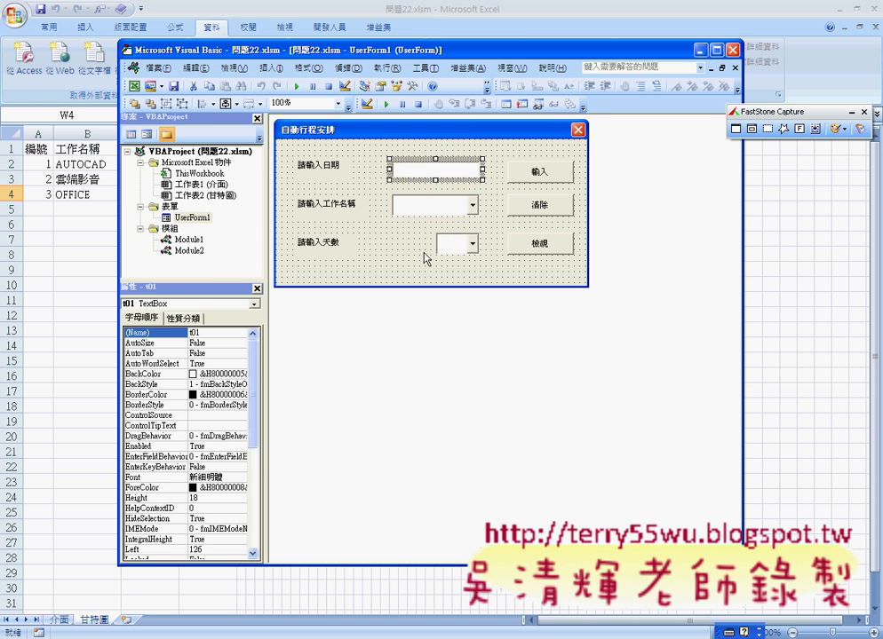
Select the form's date box and open the UserForm1 code with F7.
click(332, 220)
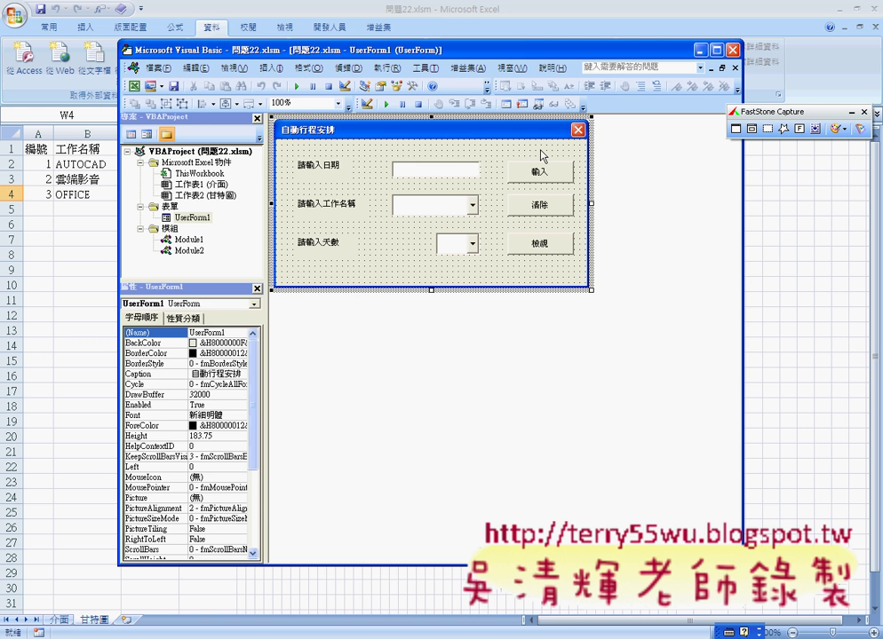
click(446, 176)
click(444, 153)
key(F7)
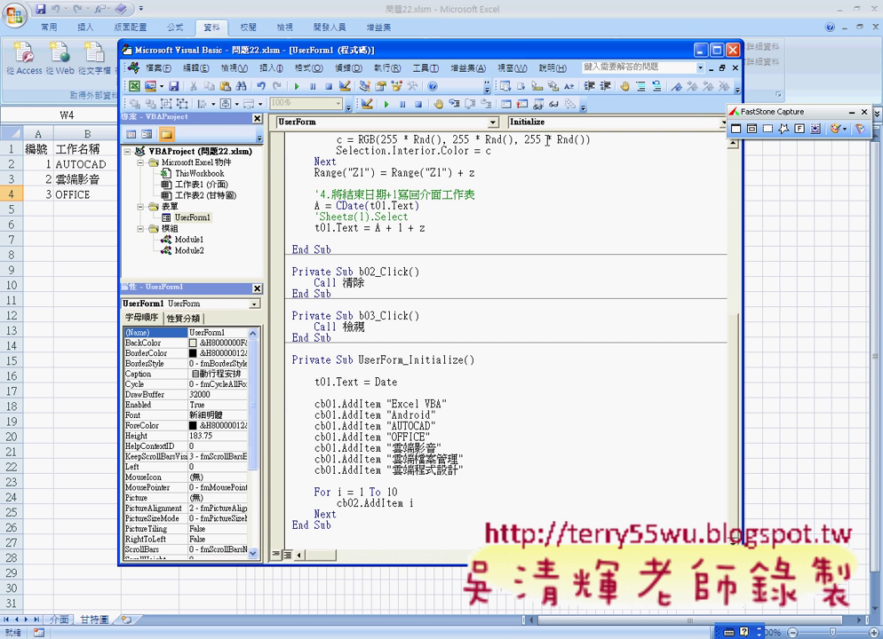
Jump to the UserForm_Initialize procedure and review its date and AddItem lines.
click(723, 122)
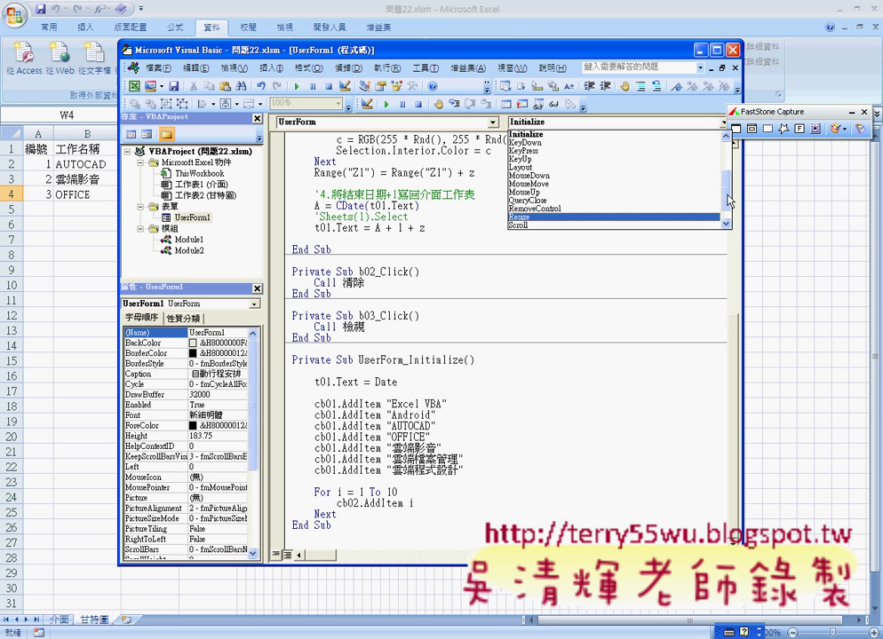
mouse_move(726, 194)
mouse_down()
mouse_move(729, 164)
mouse_move(729, 171)
mouse_up()
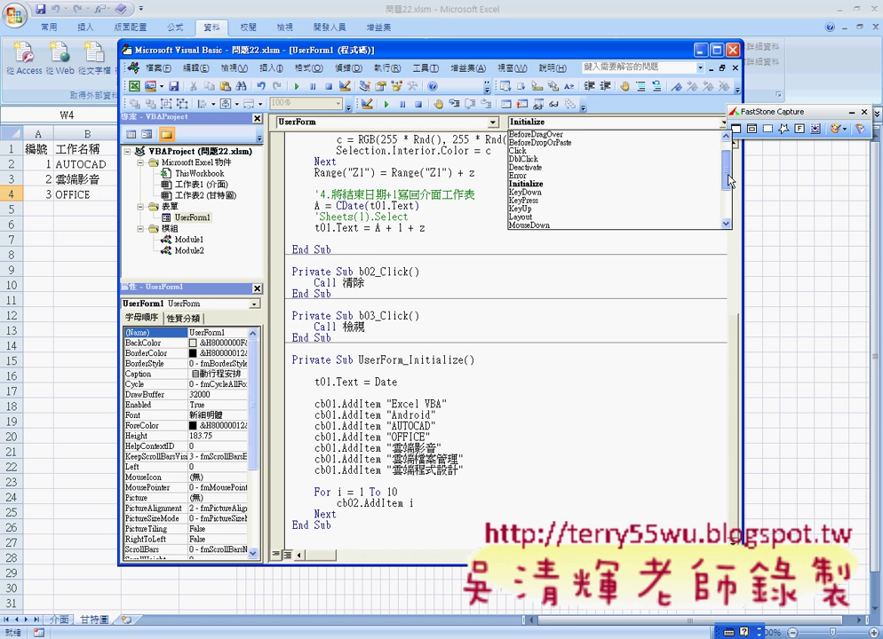
click(530, 191)
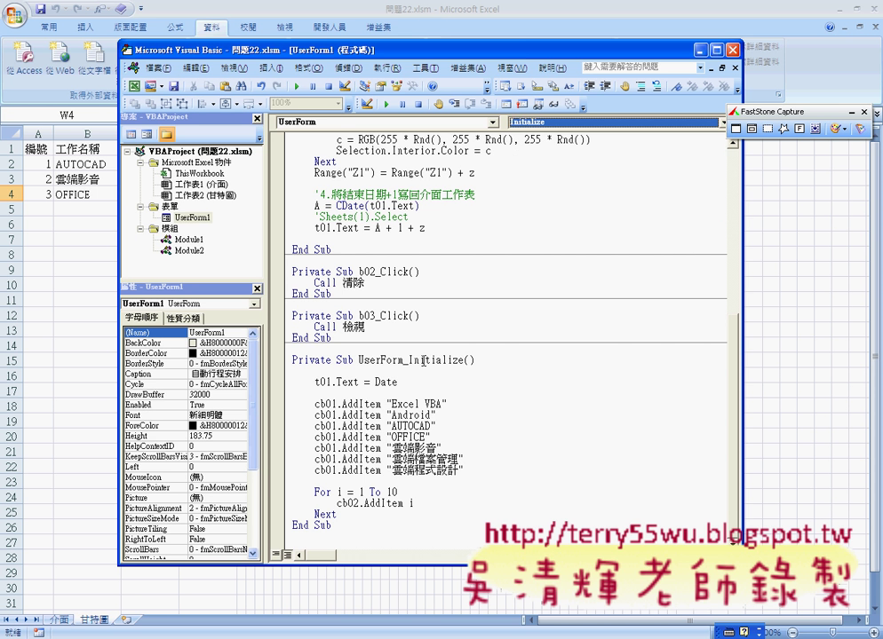
drag(406, 361, 480, 361)
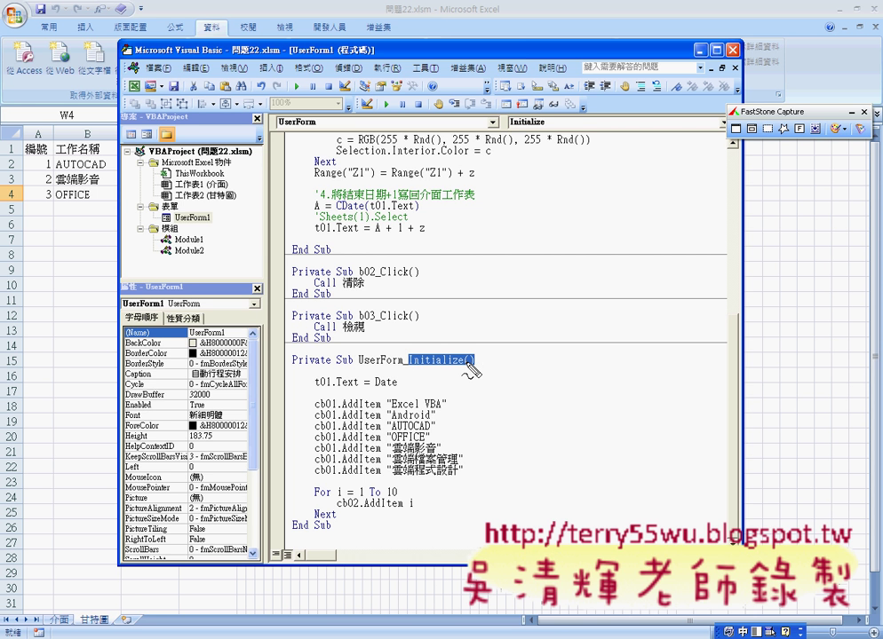
mouse_move(470, 361)
mouse_down()
mouse_move(416, 379)
mouse_move(467, 371)
mouse_up()
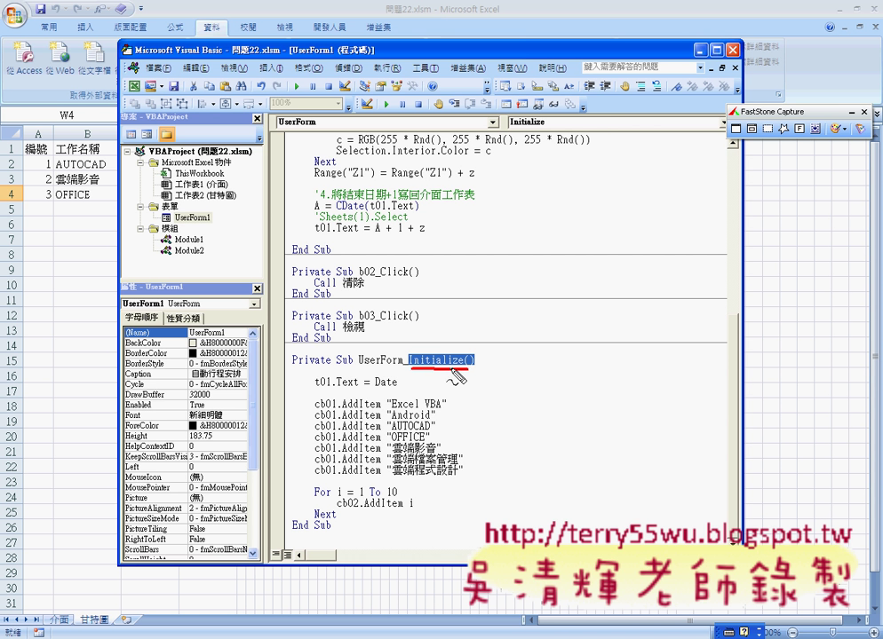
drag(316, 388, 357, 388)
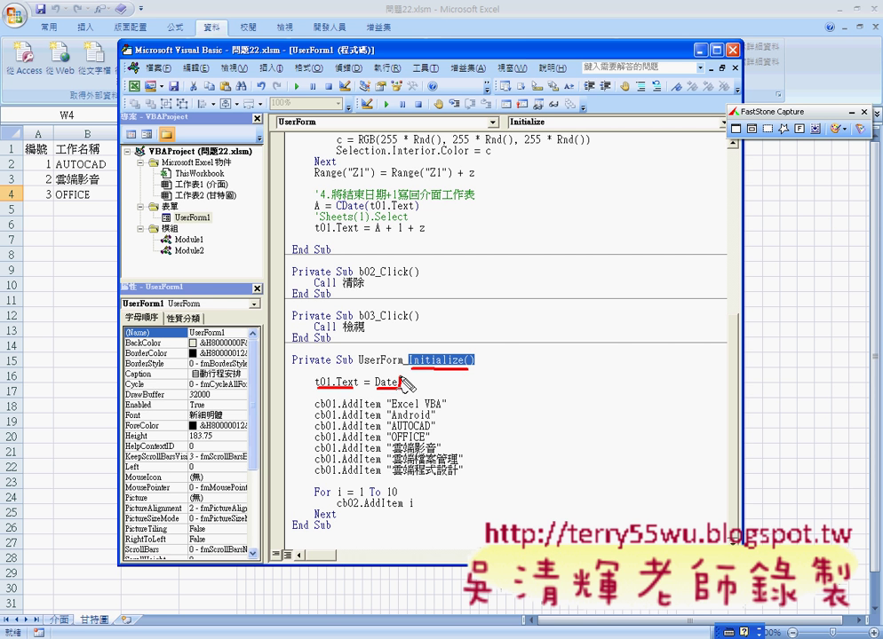
drag(375, 377, 382, 388)
mouse_move(373, 371)
mouse_down()
mouse_move(339, 369)
mouse_move(335, 384)
mouse_up()
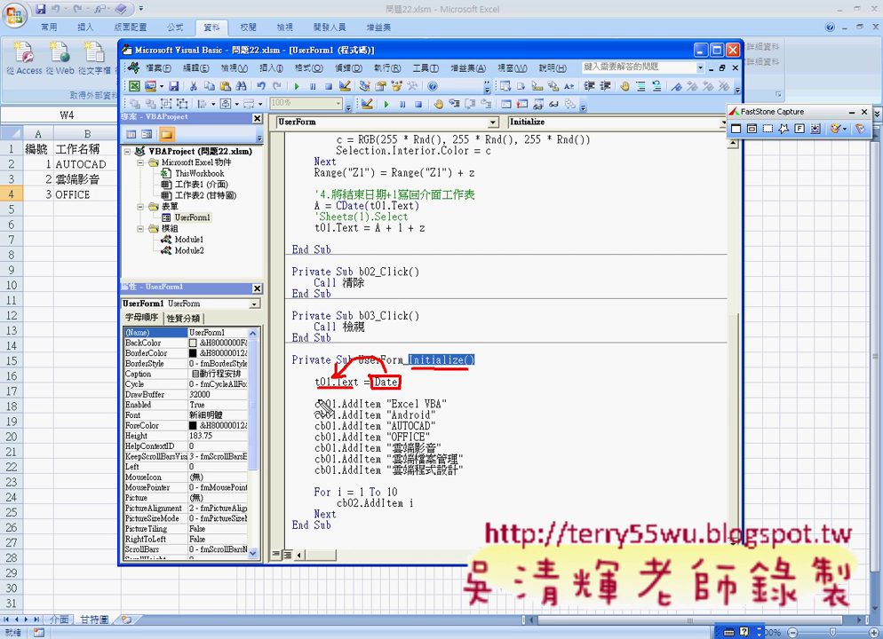
drag(318, 413, 330, 414)
mouse_move(334, 411)
mouse_down()
mouse_move(435, 416)
mouse_move(418, 454)
mouse_up()
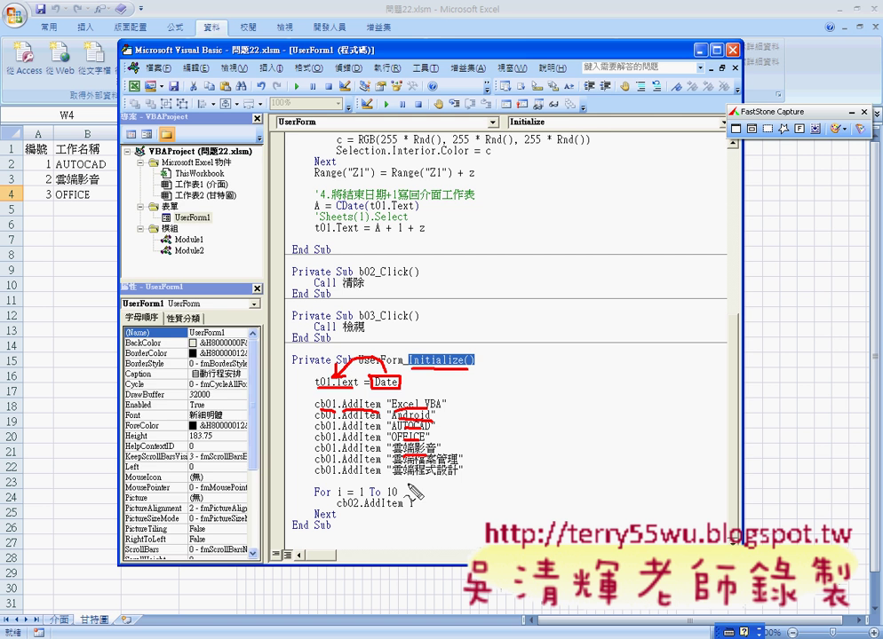
key(Escape)
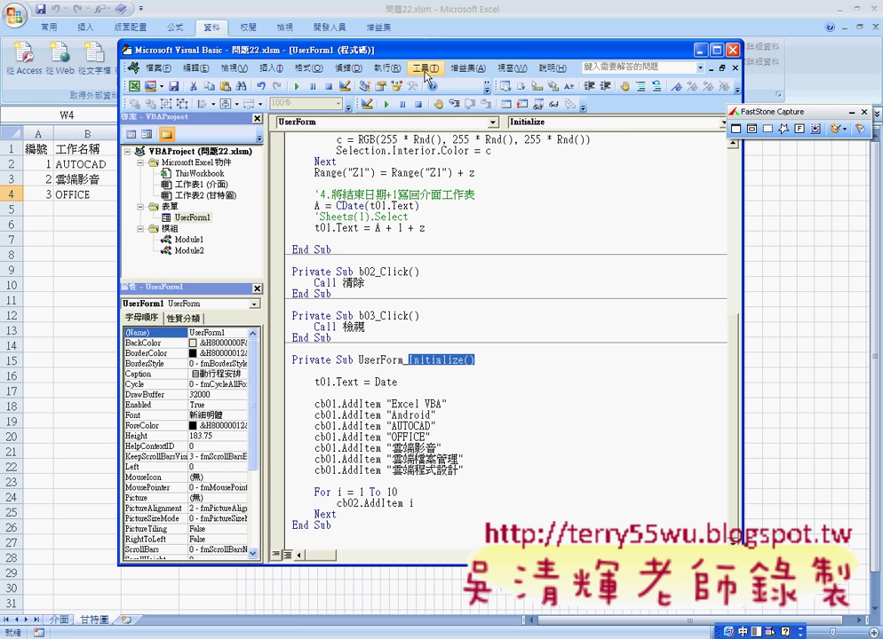
Review the For i = 1 To 10 loop filling cb02, then open Module1.
drag(425, 59, 489, 69)
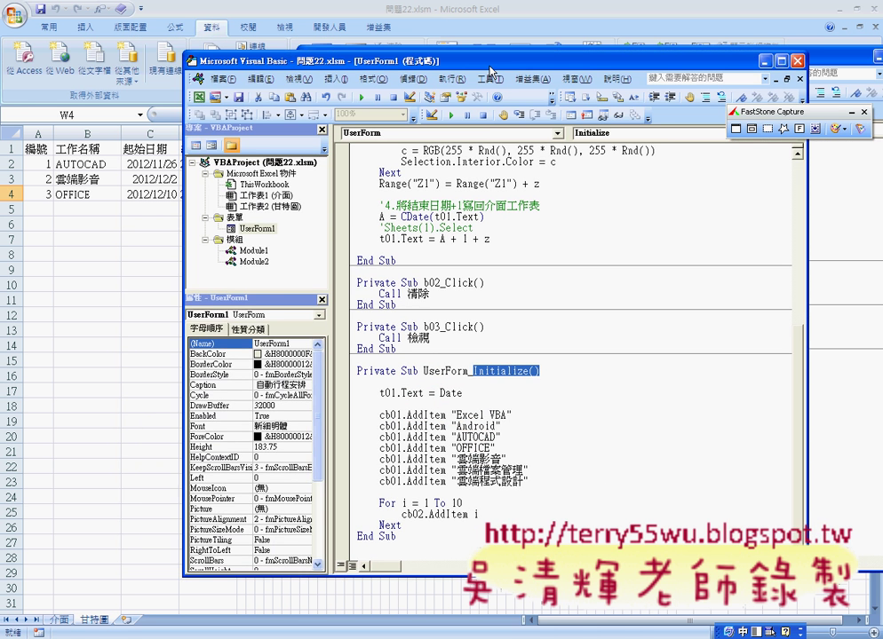
click(473, 514)
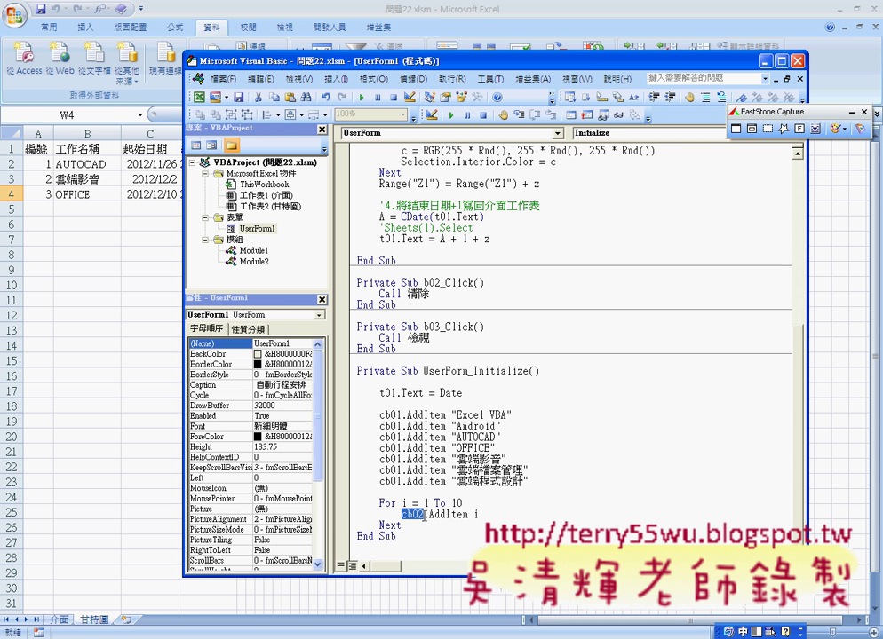
click(430, 514)
double_click(433, 514)
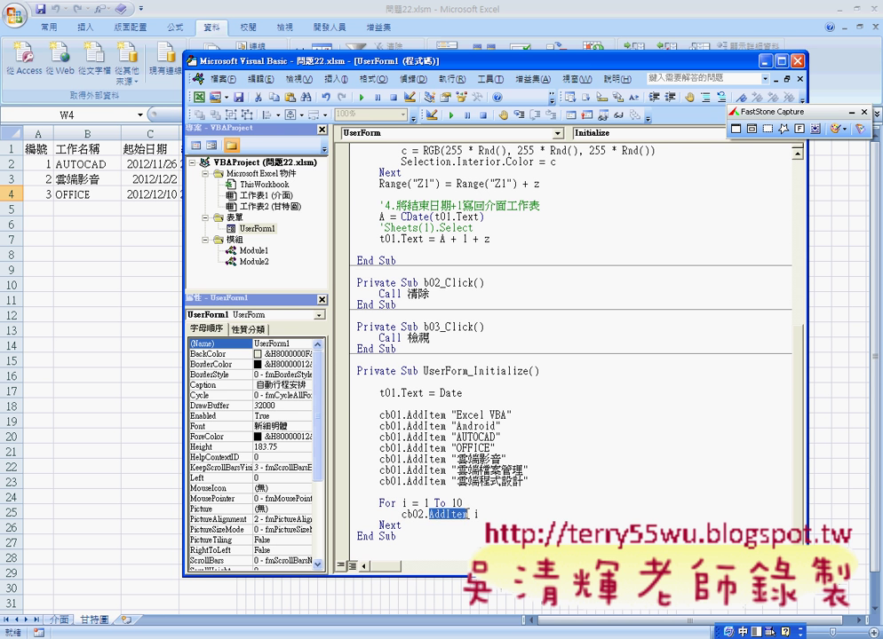
double_click(476, 514)
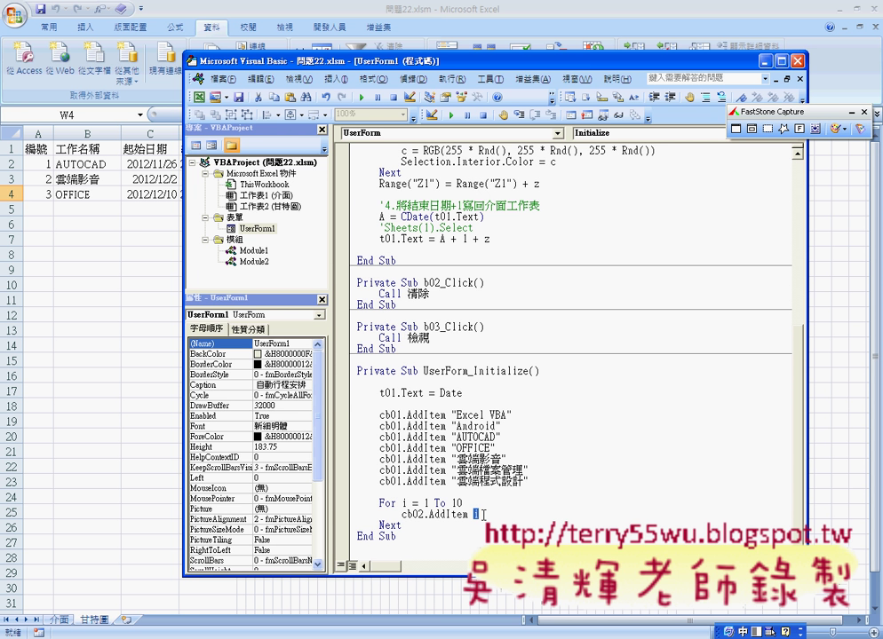
click(484, 515)
mouse_move(380, 504)
mouse_down()
mouse_move(462, 502)
mouse_move(462, 524)
mouse_up()
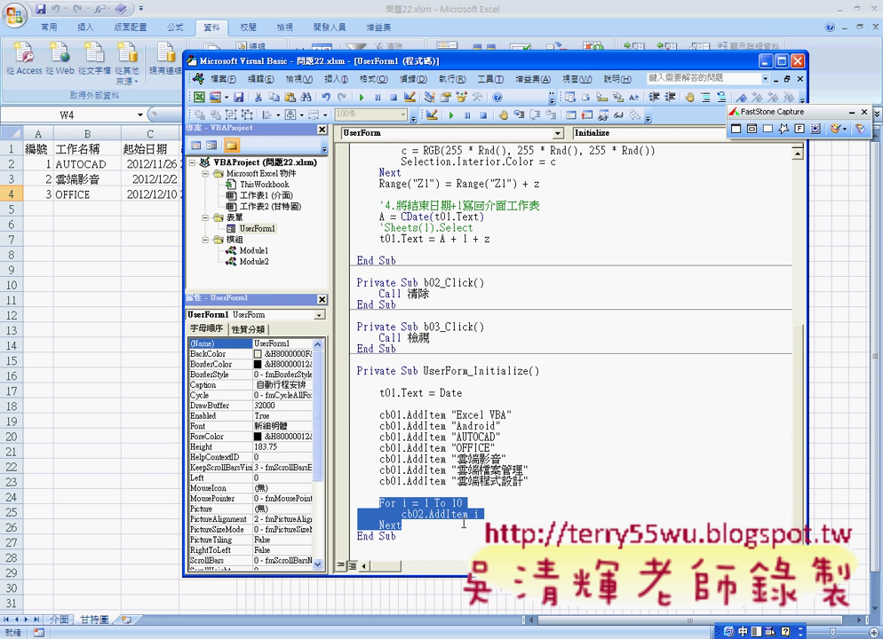
click(463, 524)
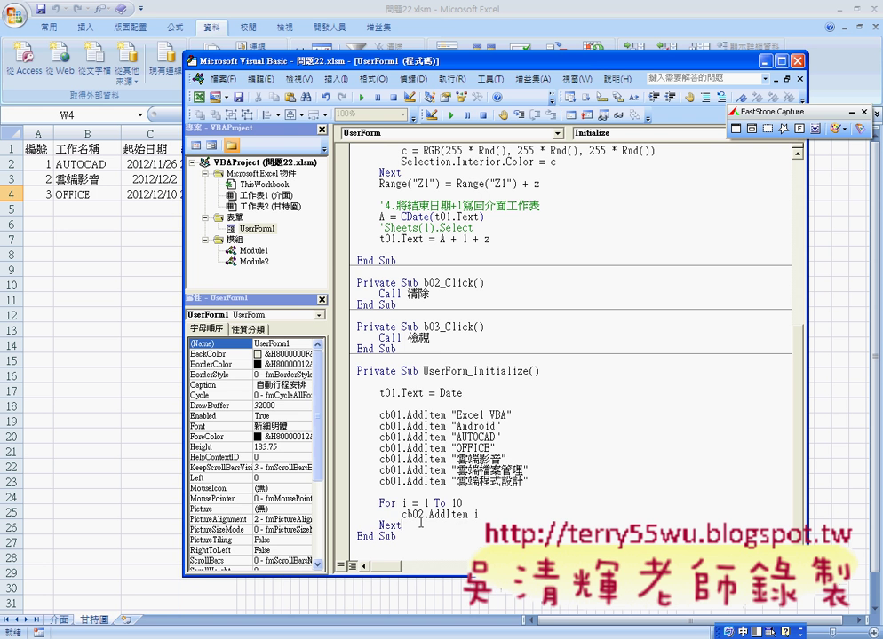
mouse_move(463, 524)
mouse_down()
mouse_move(373, 437)
mouse_move(360, 393)
mouse_up()
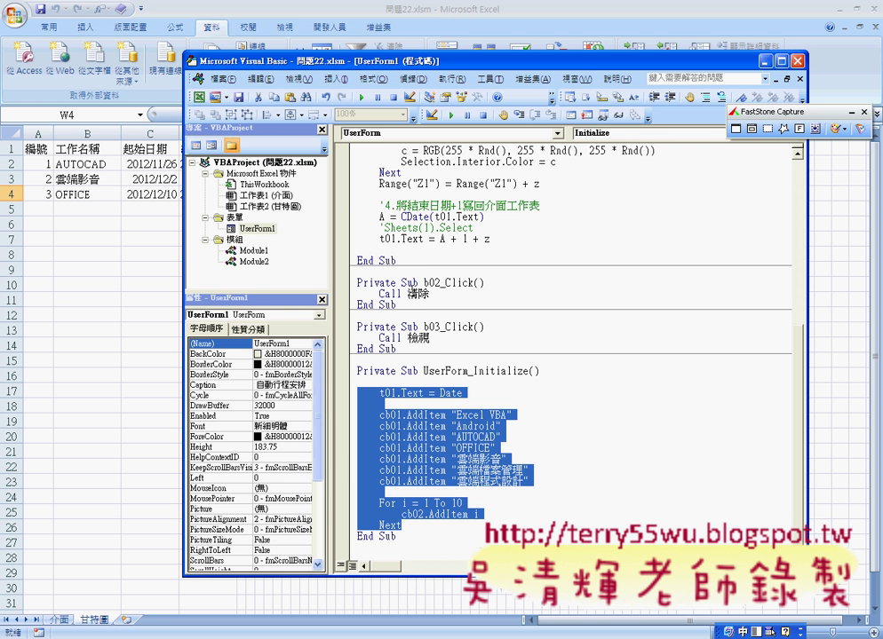
double_click(255, 251)
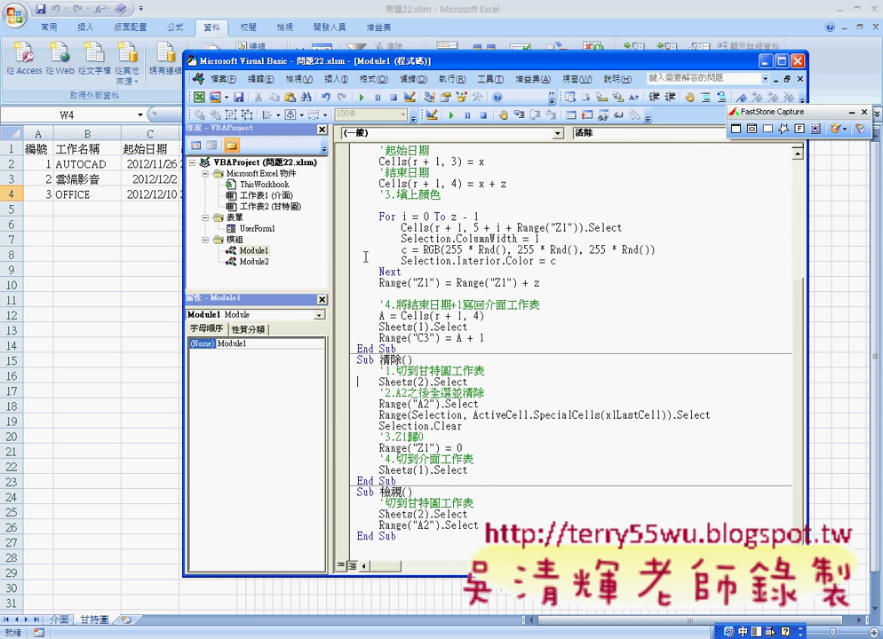
Highlight the 輸入 procedure body, from Dim x, y, z down to Range("C3") = A + 1.
scroll(494, 259, up, 4)
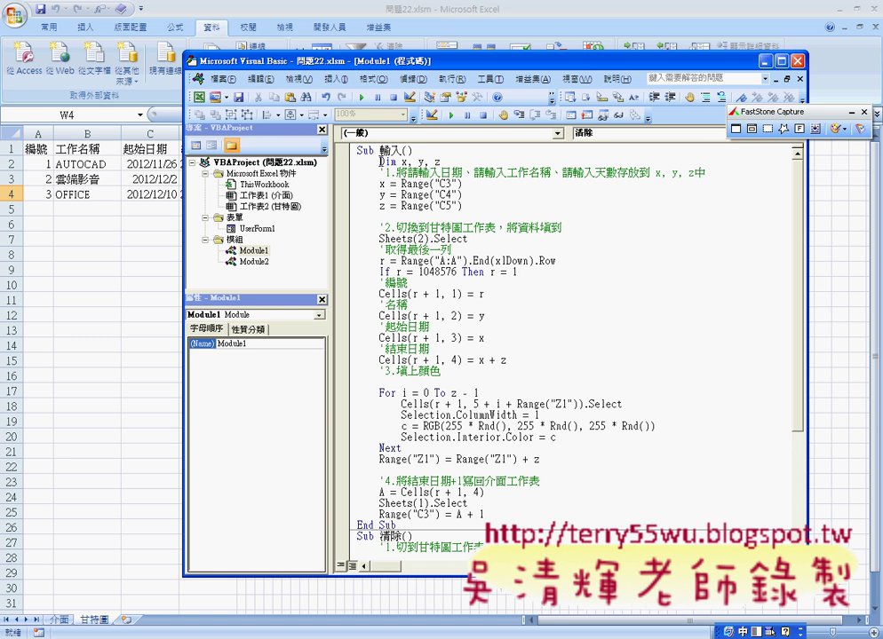
drag(357, 163, 500, 516)
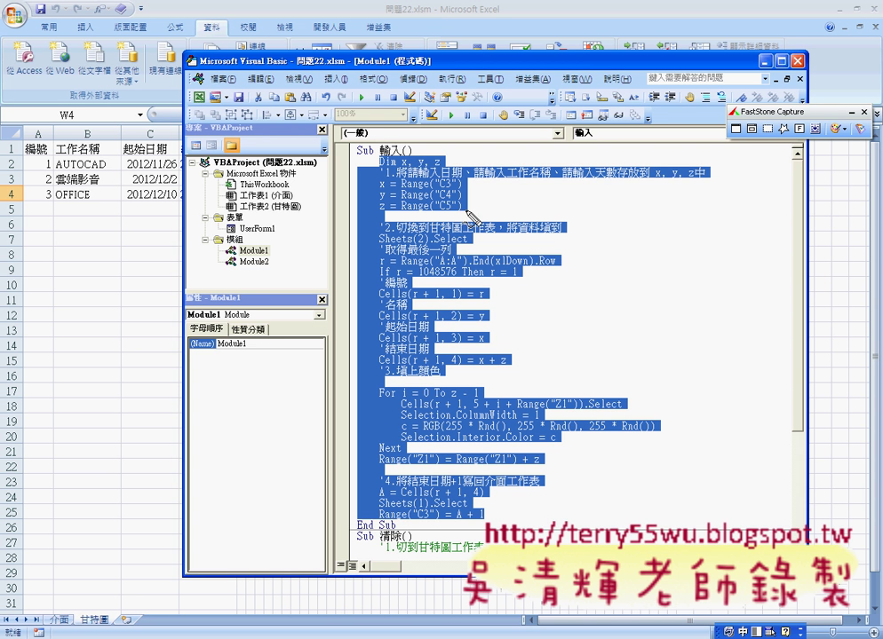
mouse_move(468, 216)
mouse_down()
mouse_move(473, 200)
mouse_move(429, 174)
mouse_up()
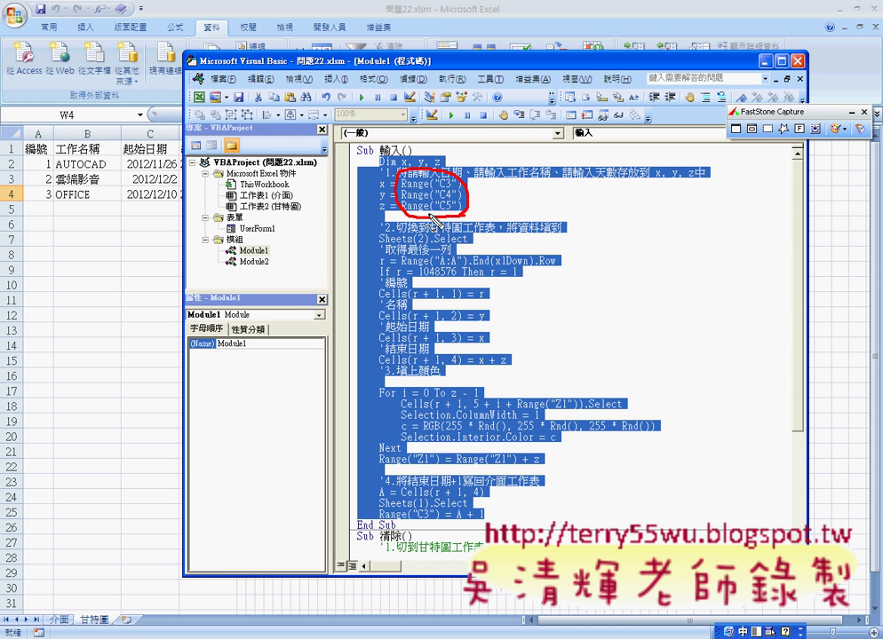
key(Escape)
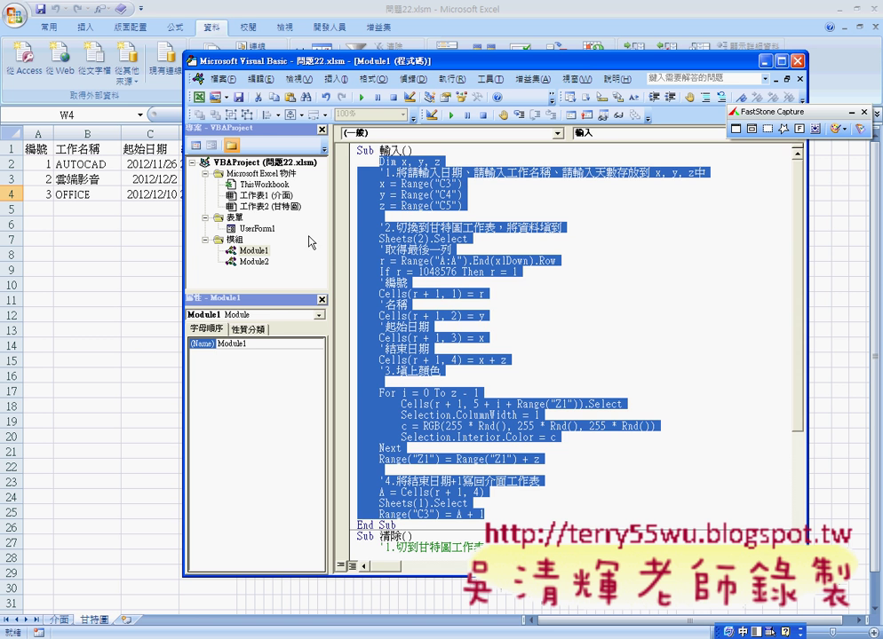
double_click(259, 229)
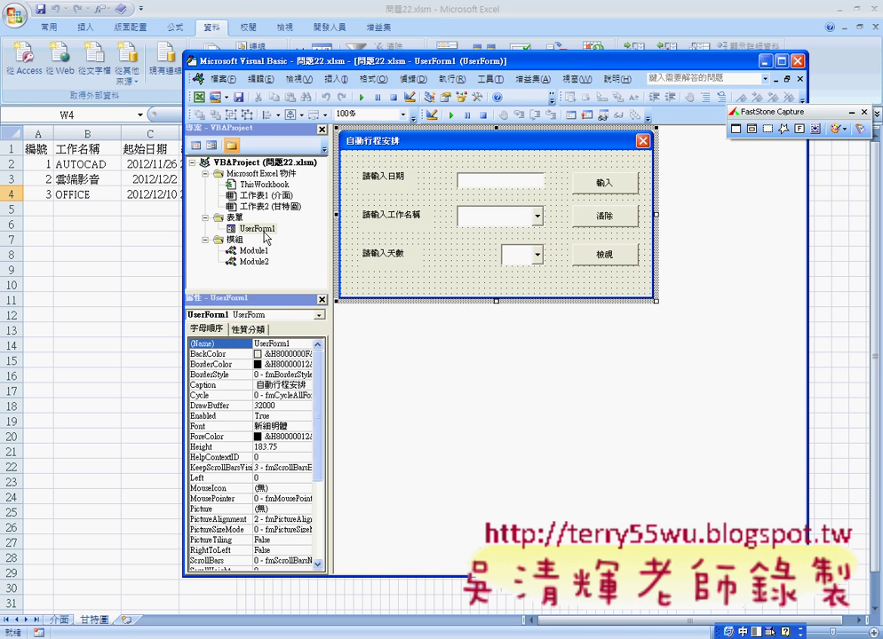
click(496, 184)
key(Tab)
key(Tab)
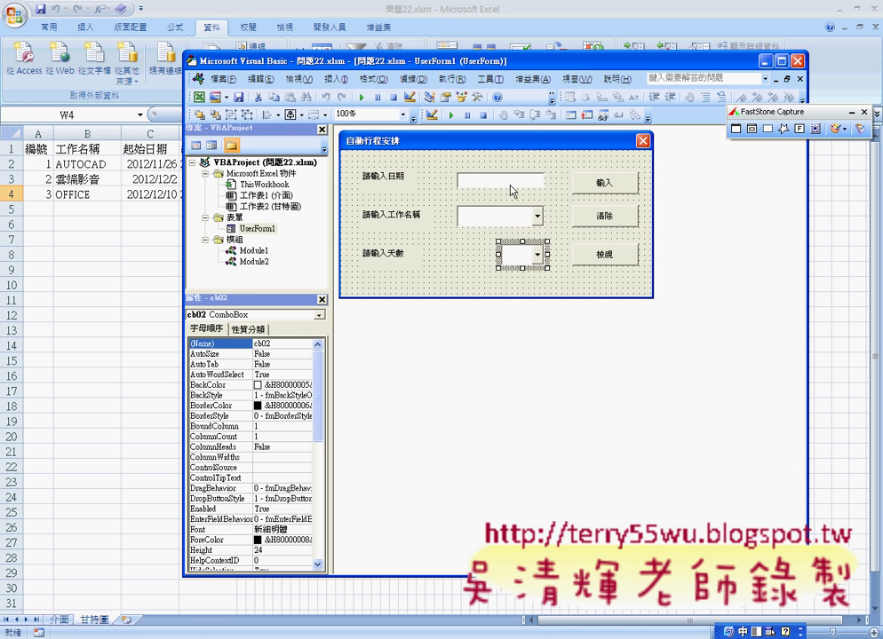
key(shift+Tab)
key(shift+Tab)
click(512, 217)
click(512, 250)
click(509, 184)
click(505, 216)
click(513, 257)
double_click(591, 181)
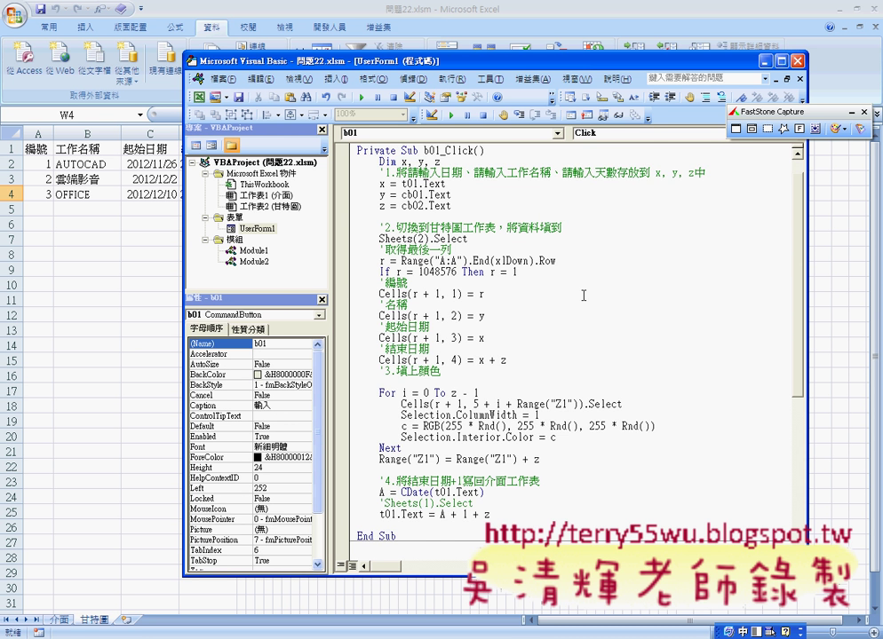
scroll(584, 295, down, 1)
scroll(584, 294, down, 1)
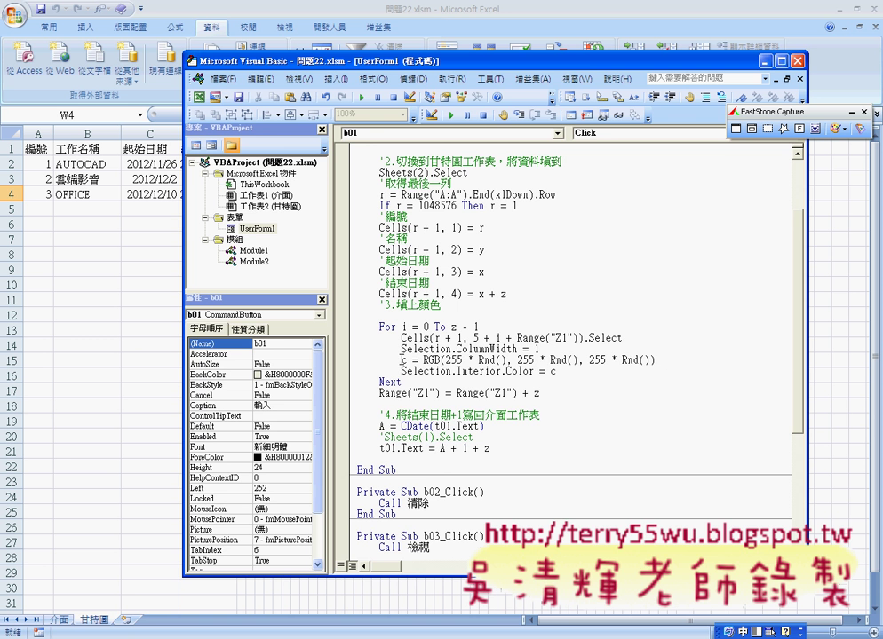
drag(402, 359, 656, 361)
scroll(613, 365, down, 1)
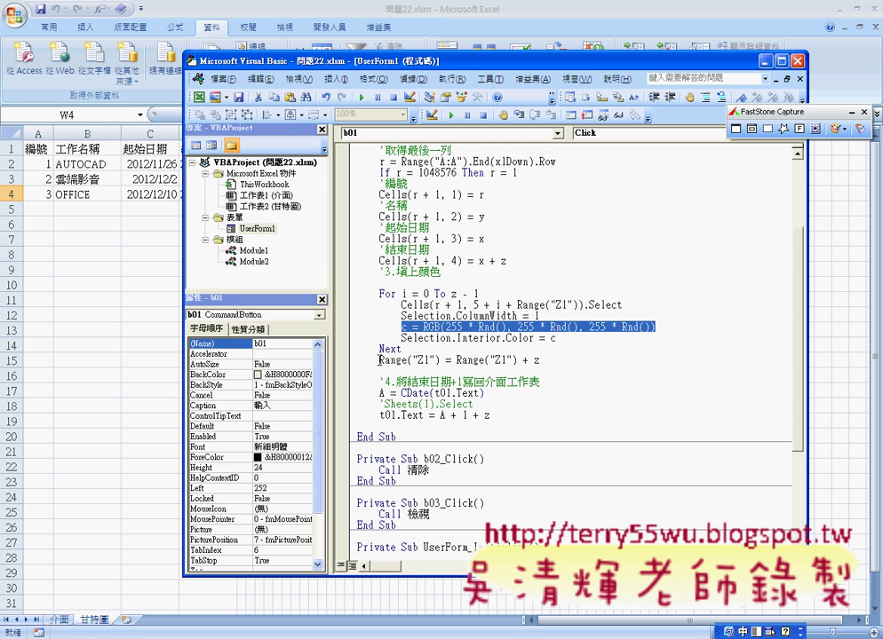
drag(380, 360, 438, 359)
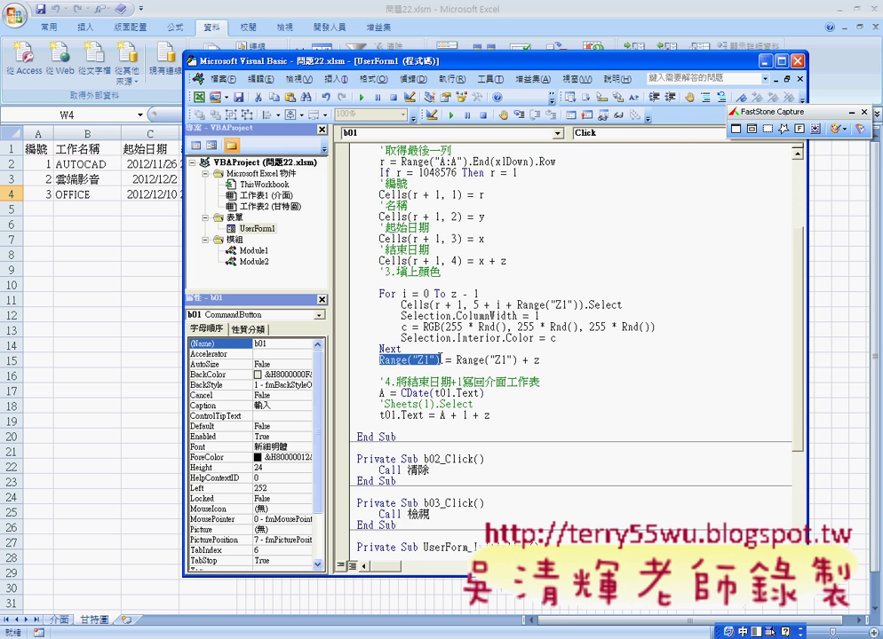
scroll(439, 360, down, 1)
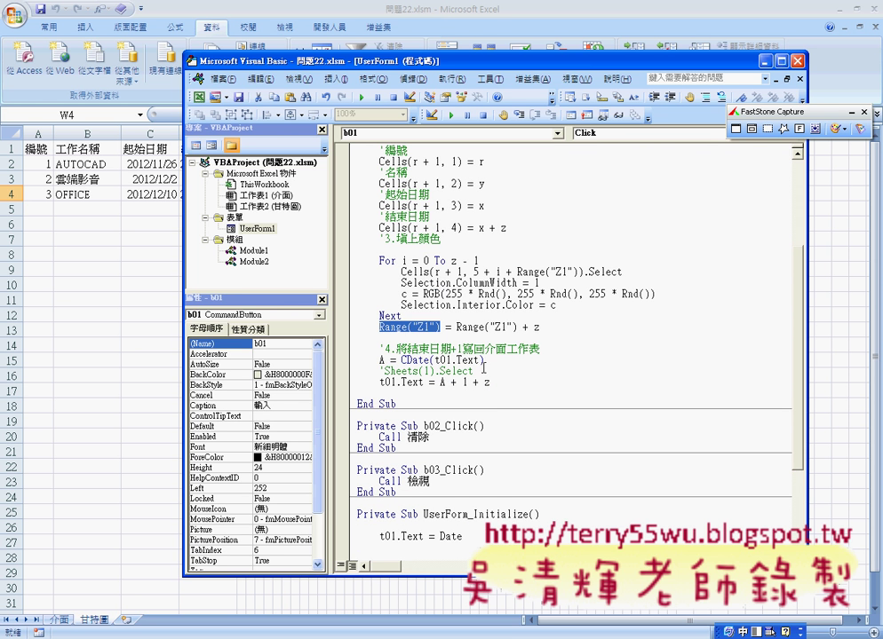
mouse_move(433, 359)
mouse_down()
mouse_move(484, 360)
mouse_move(379, 359)
mouse_up()
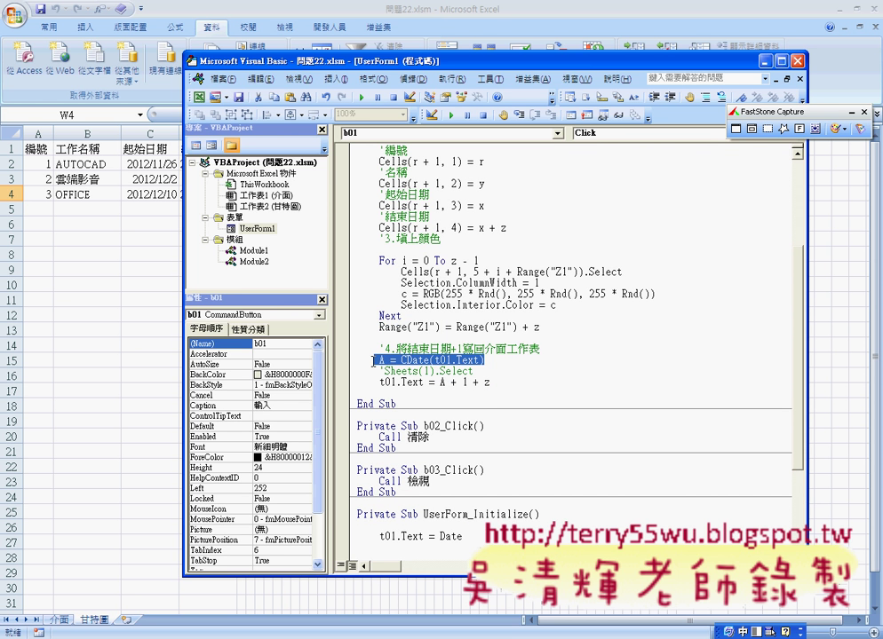
click(436, 360)
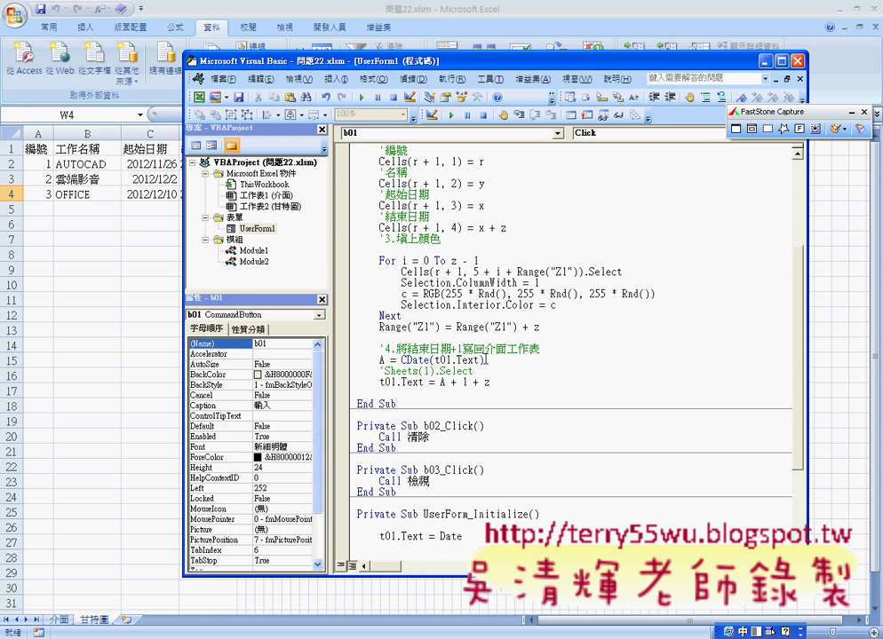
drag(435, 360, 468, 362)
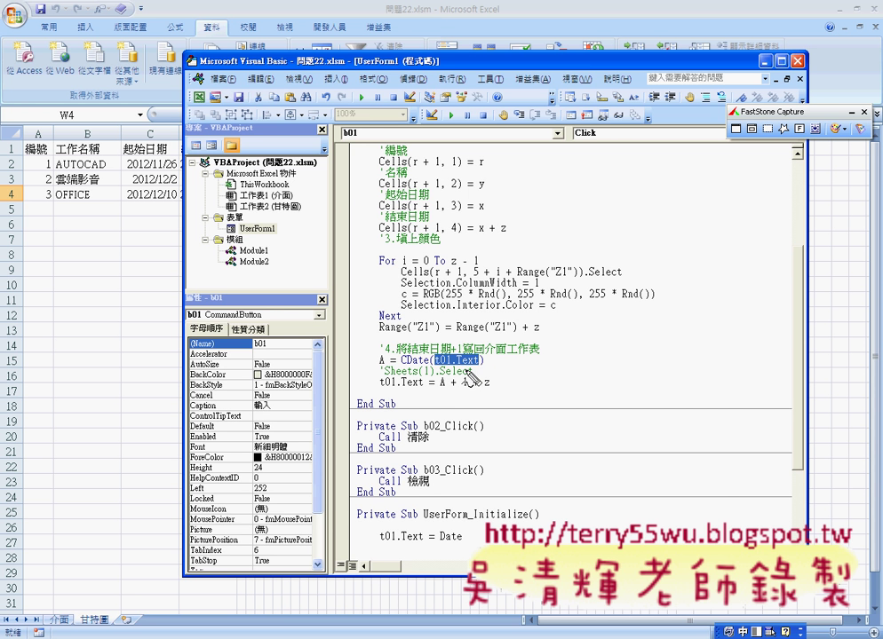
mouse_move(466, 360)
mouse_down()
mouse_move(442, 373)
mouse_move(417, 339)
mouse_move(383, 377)
mouse_up()
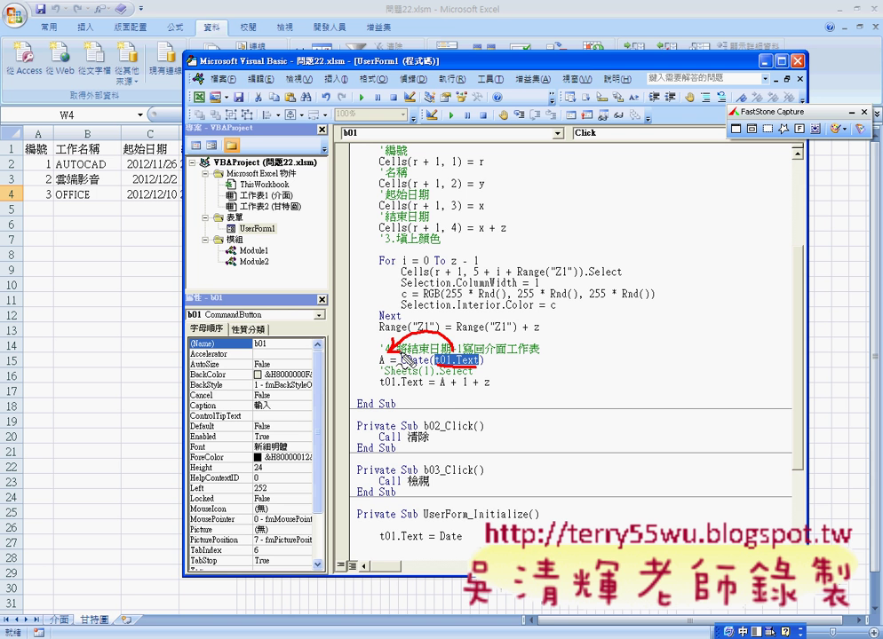
drag(383, 354, 377, 364)
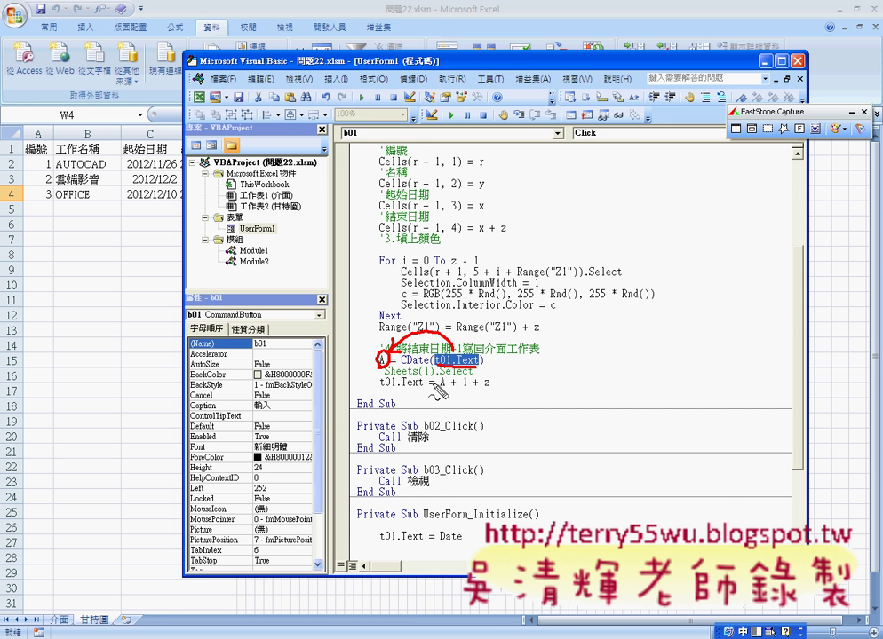
drag(404, 384, 424, 380)
key(ctrl+z)
drag(418, 366, 480, 377)
drag(388, 372, 448, 382)
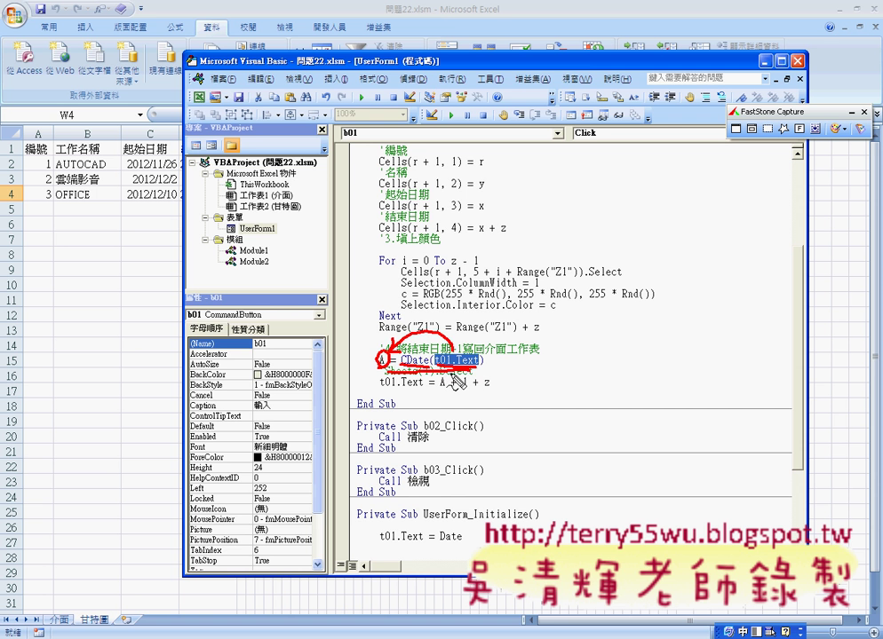
key(Escape)
double_click(456, 371)
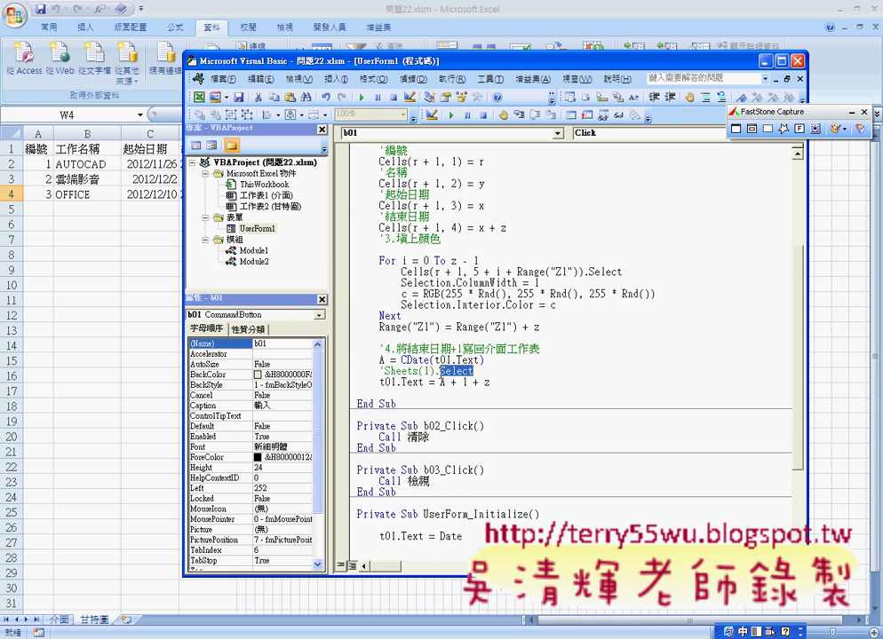
drag(449, 372, 359, 373)
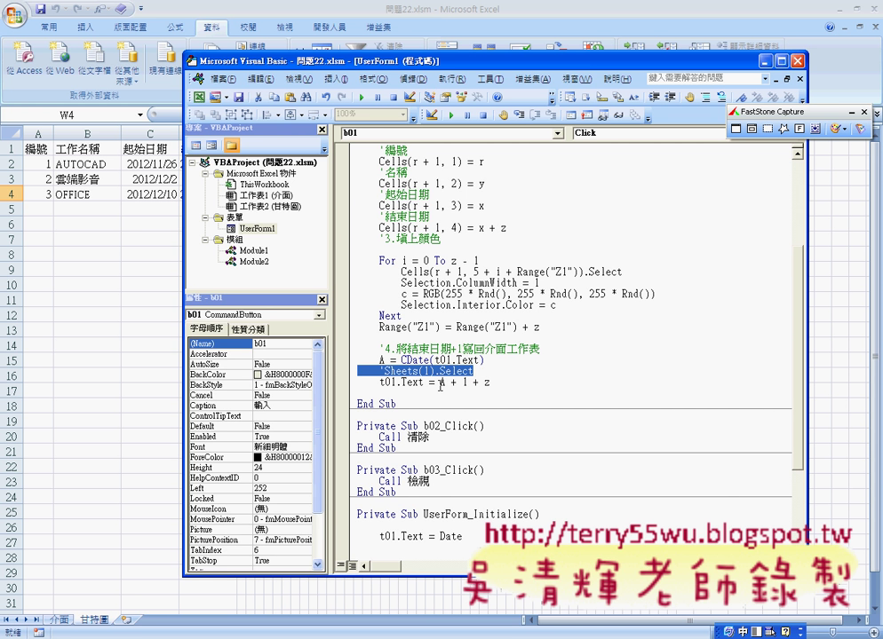
drag(441, 383, 467, 382)
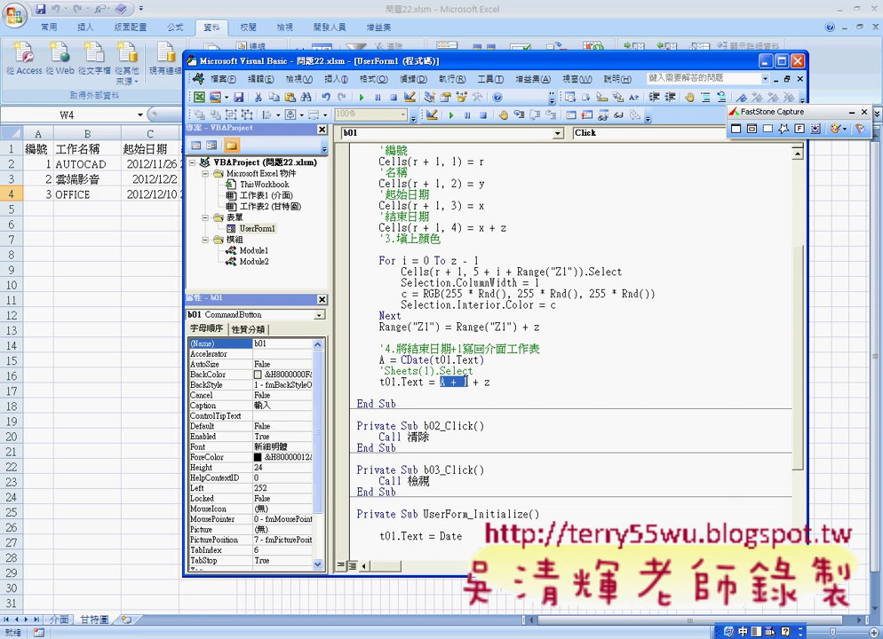
drag(468, 383, 494, 385)
Point out the start date x in the end-date formula x + z.
drag(447, 70, 500, 78)
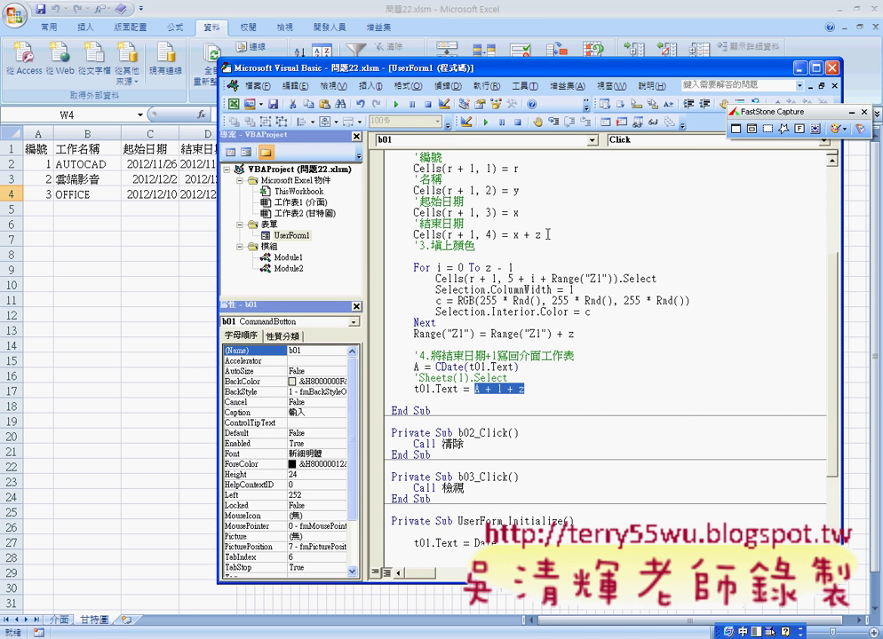
scroll(548, 234, up, 1)
scroll(548, 233, up, 1)
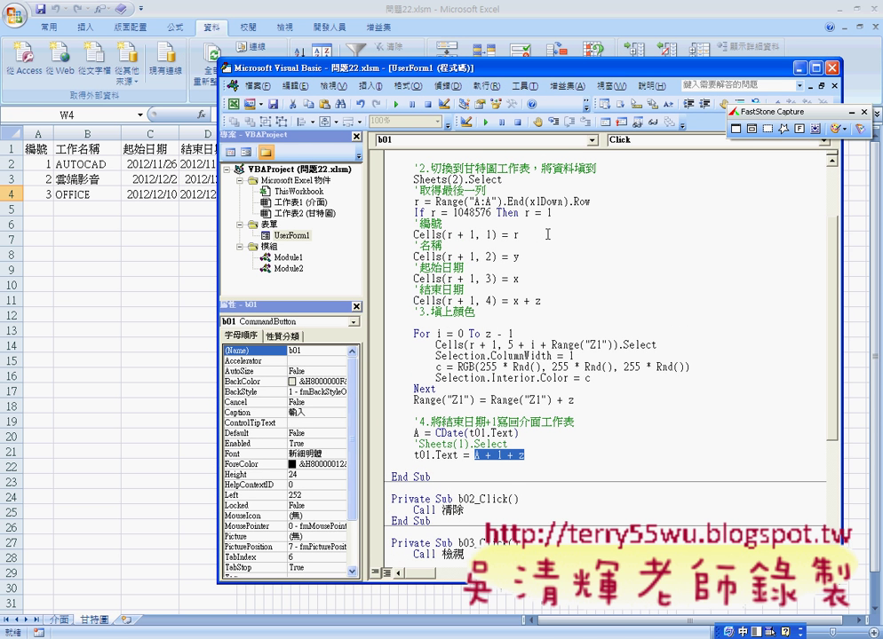
drag(545, 301, 513, 302)
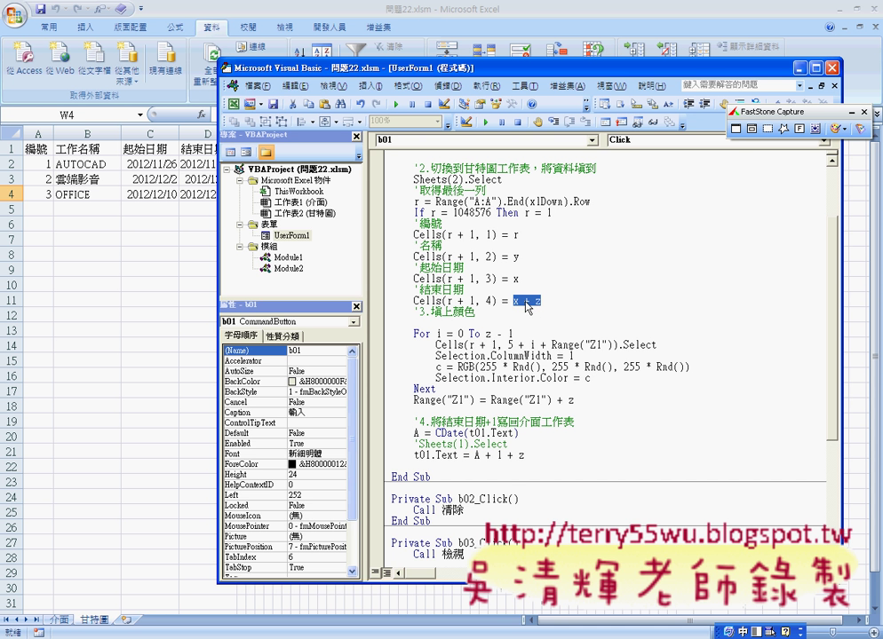
key(shift+Left)
key(shift+Left)
key(shift+Left)
scroll(567, 297, up, 2)
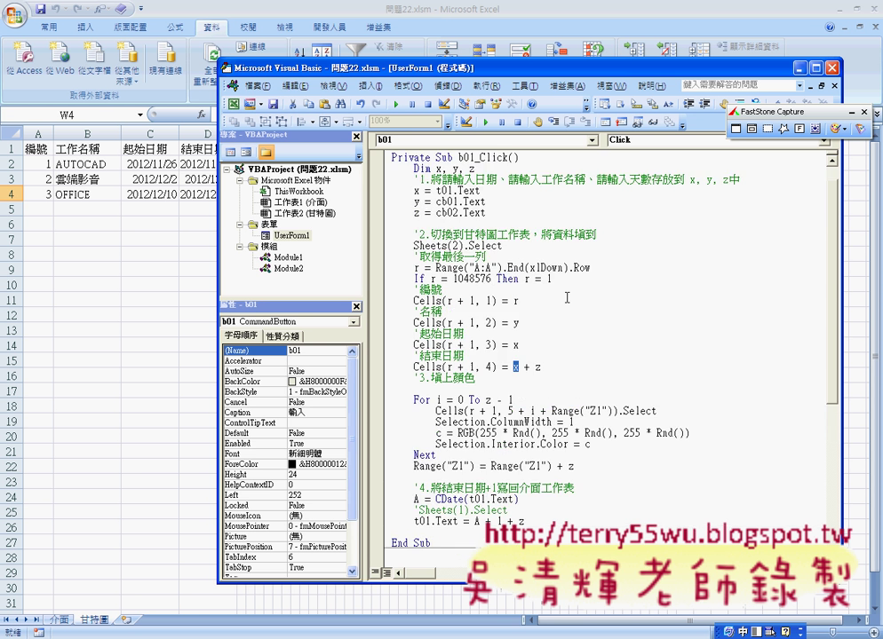
Wrap t01.Text in CDate so the line reads x = CDate(t01.Text).
click(581, 199)
text(ㄅ)
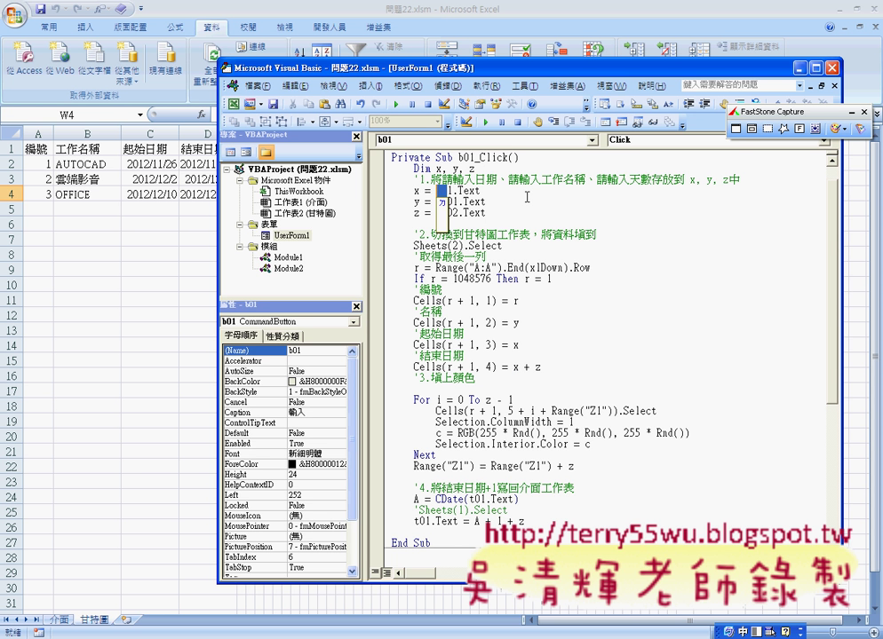
key(Escape)
text(cdate)
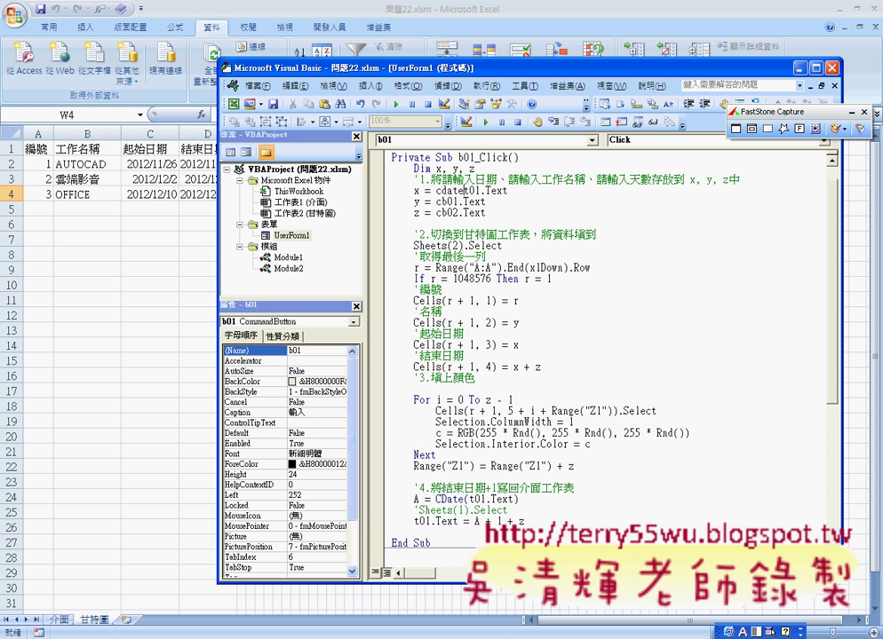
text(()
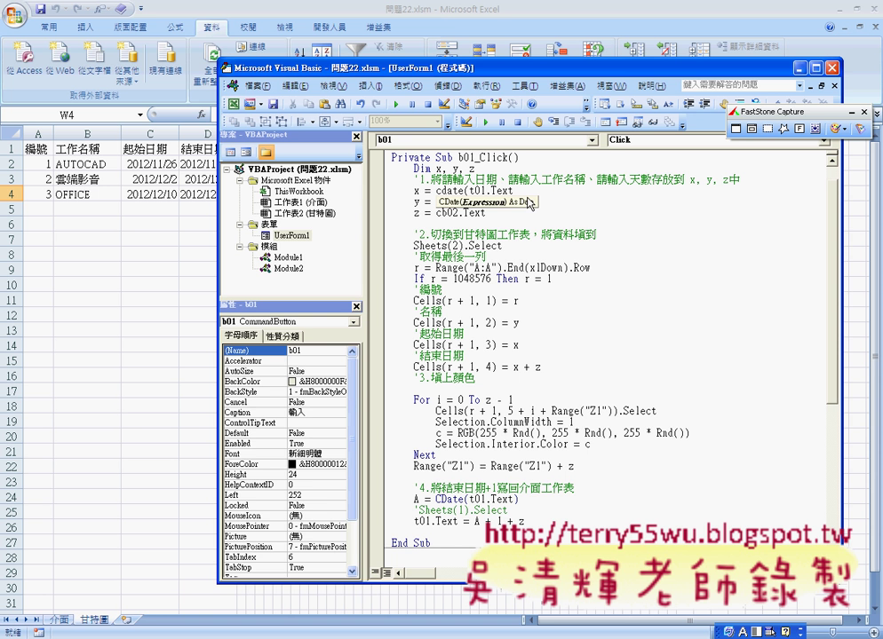
click(526, 197)
text())
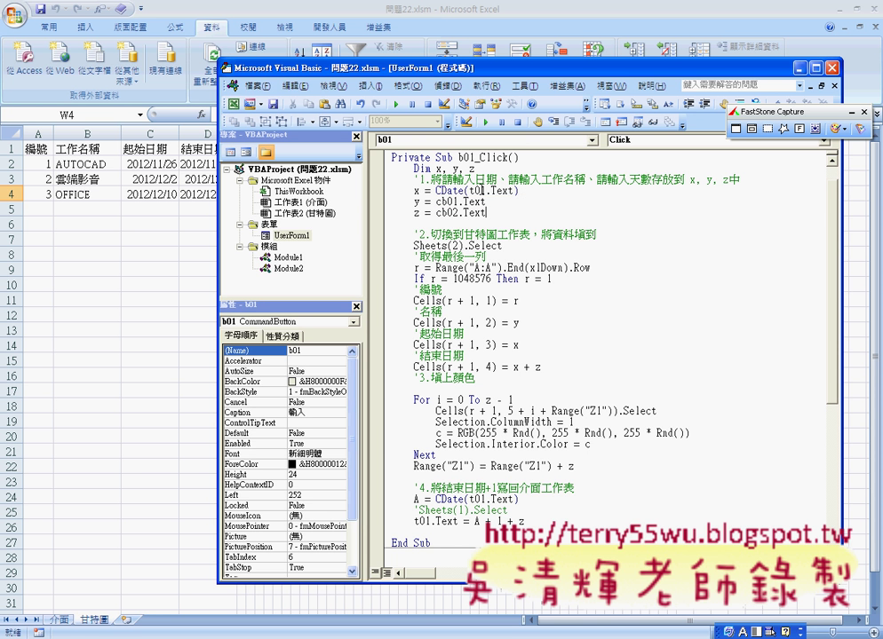
click(410, 189)
mouse_move(410, 189)
mouse_down()
mouse_move(517, 190)
mouse_move(452, 213)
mouse_move(486, 214)
mouse_up()
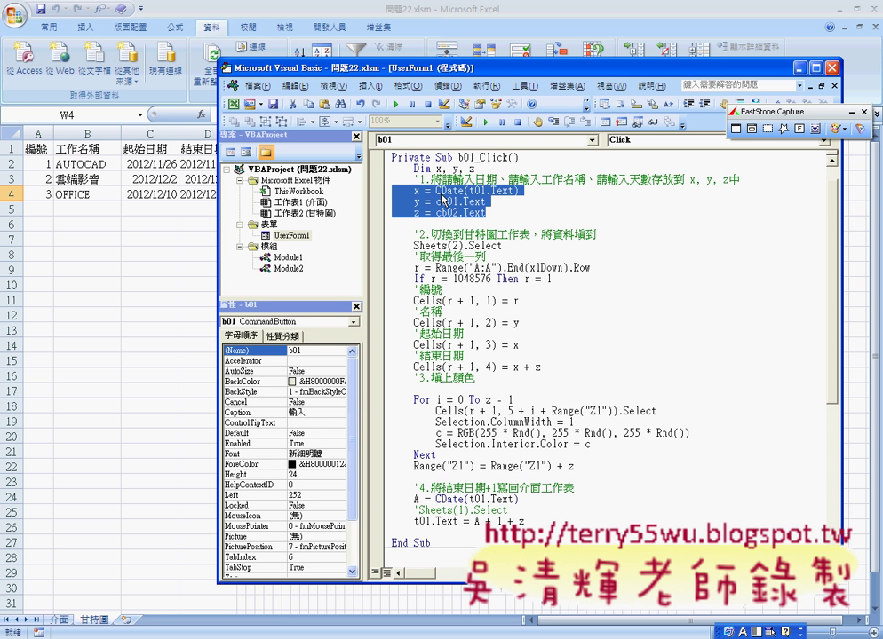
scroll(468, 246, down, 1)
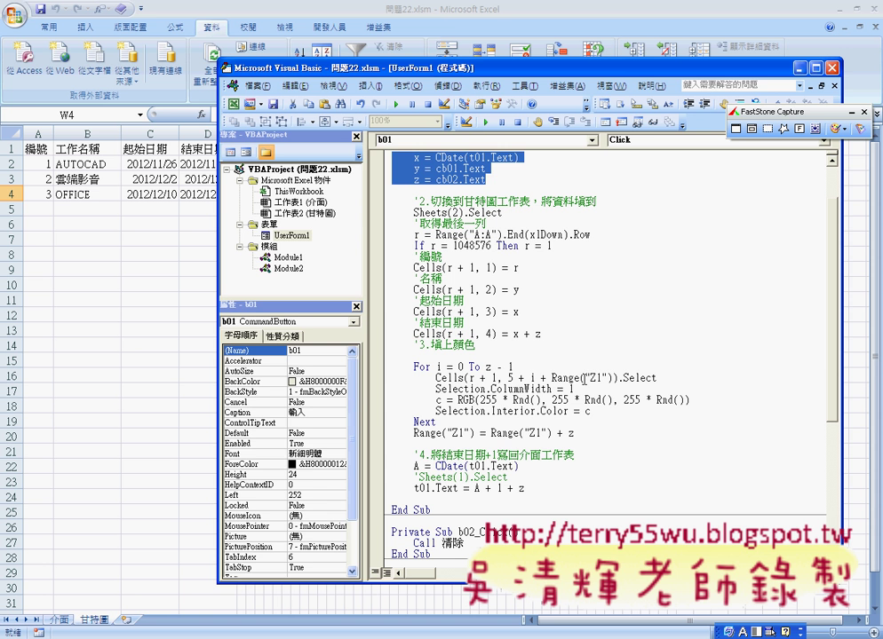
drag(522, 484, 393, 466)
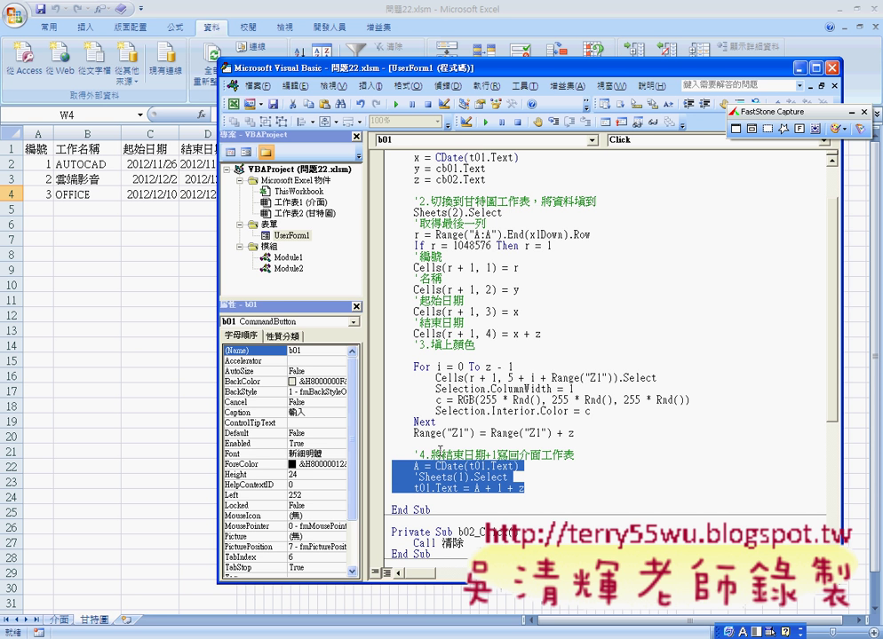
scroll(507, 346, up, 1)
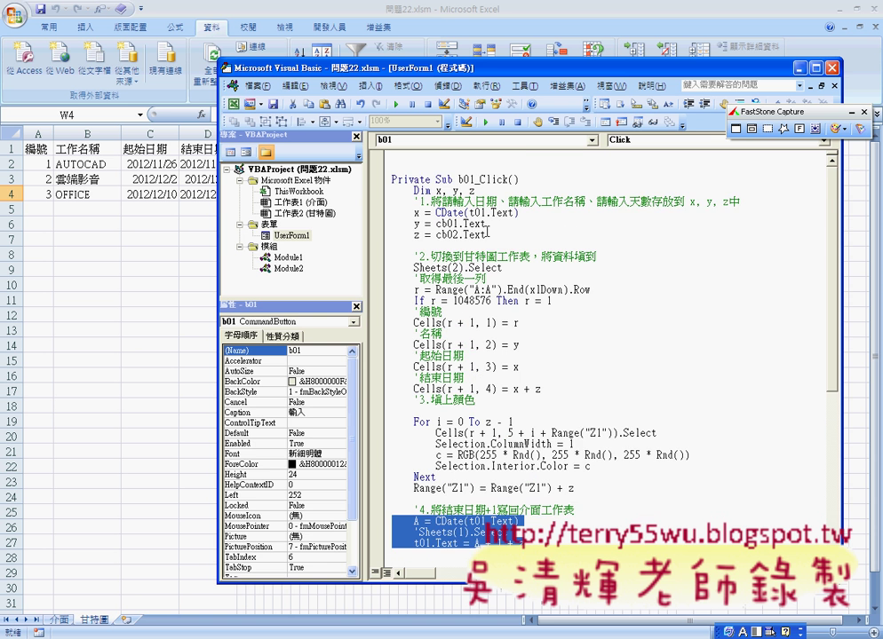
scroll(486, 218, down, 1)
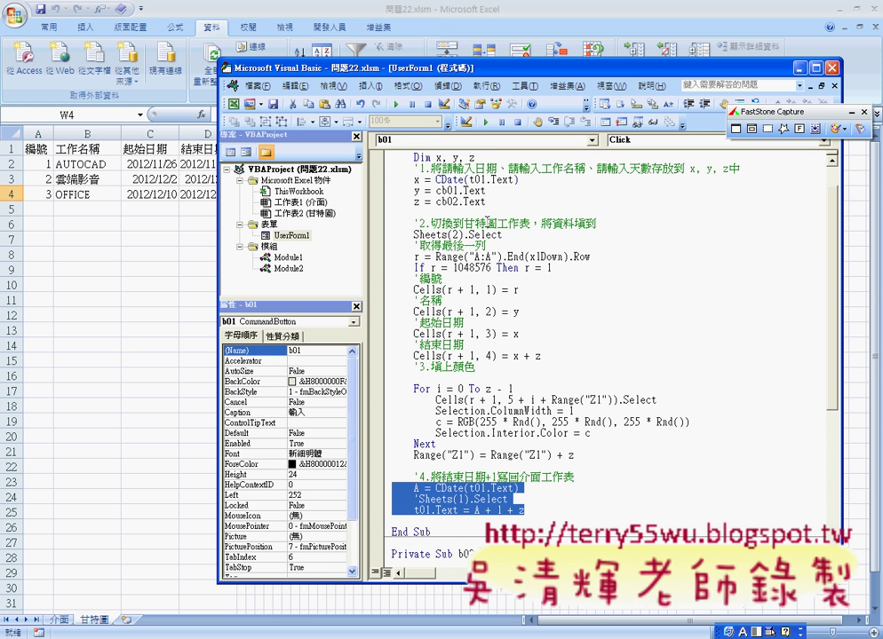